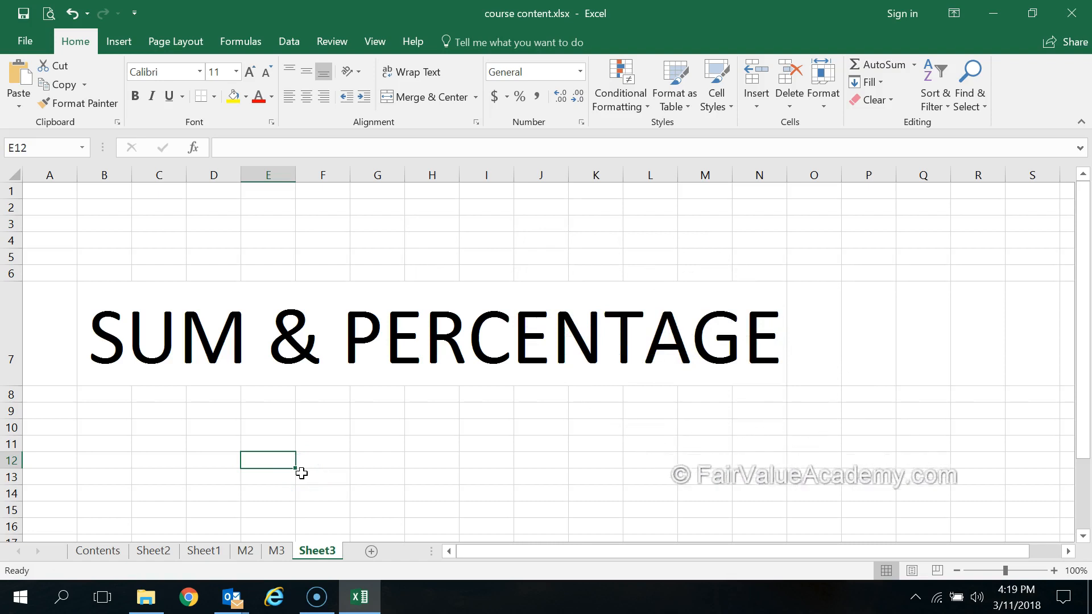
- Clear the values in cells D8 and E8 of the sum row
left_click(297, 474)
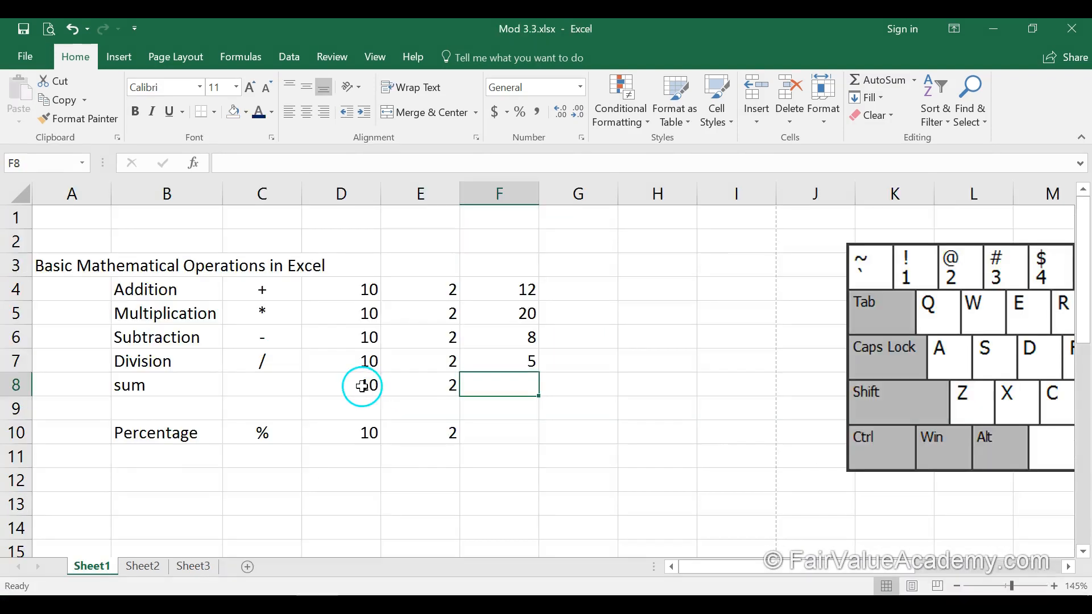
left_click_drag(354, 384, 429, 388)
key("Delete")
left_click(570, 416)
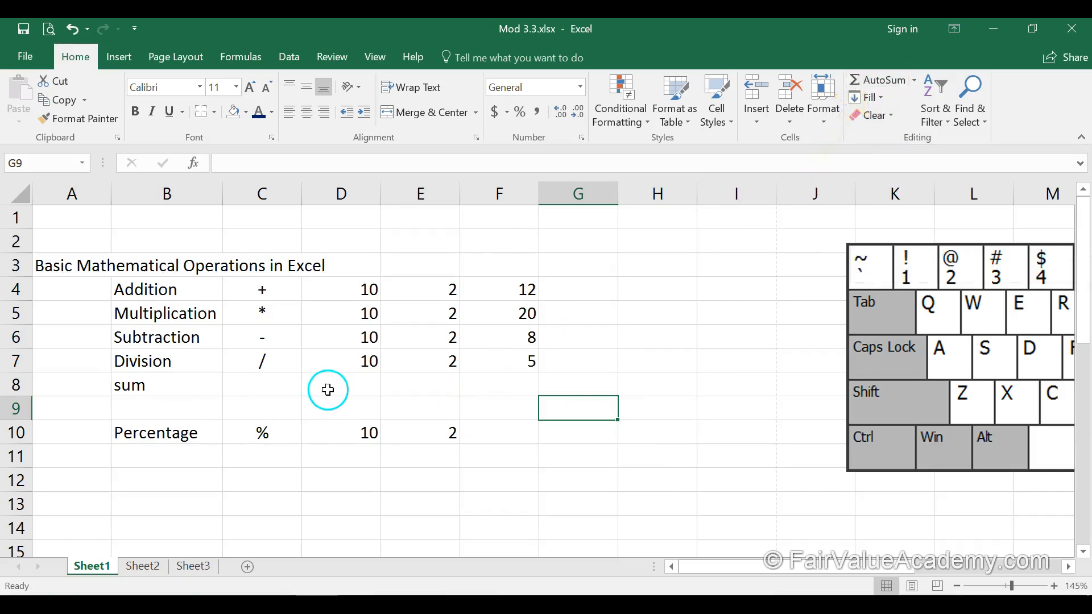
left_click(365, 384)
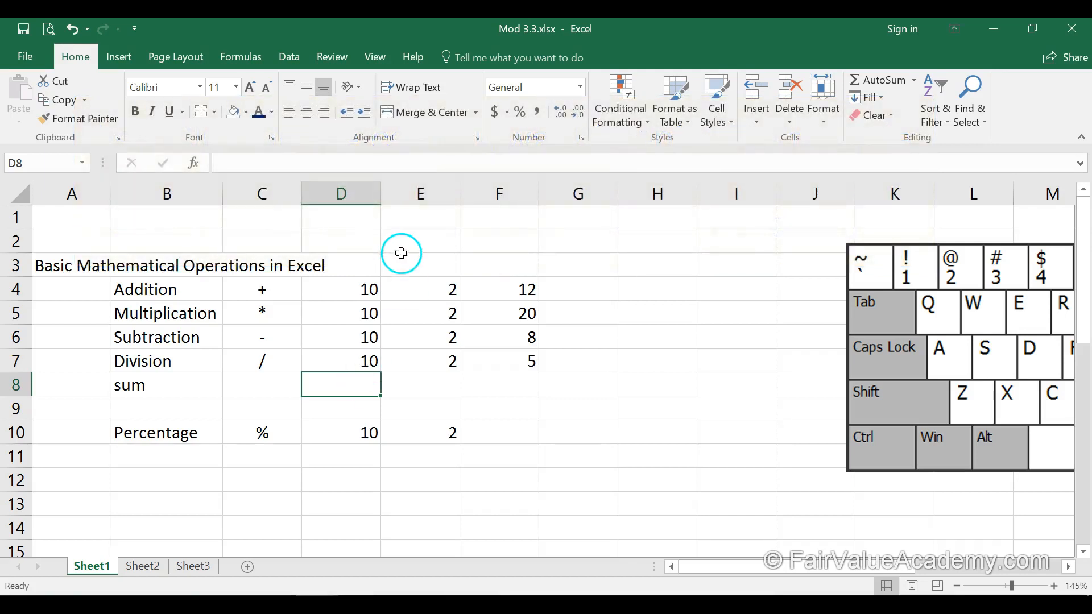
left_click_drag(349, 289, 351, 323)
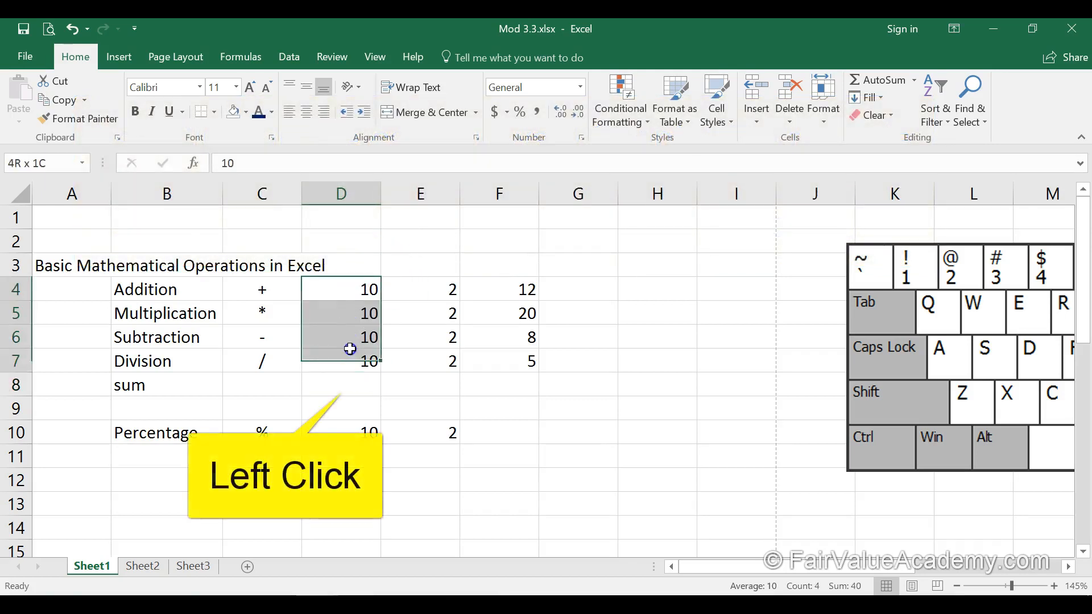
left_click(351, 384)
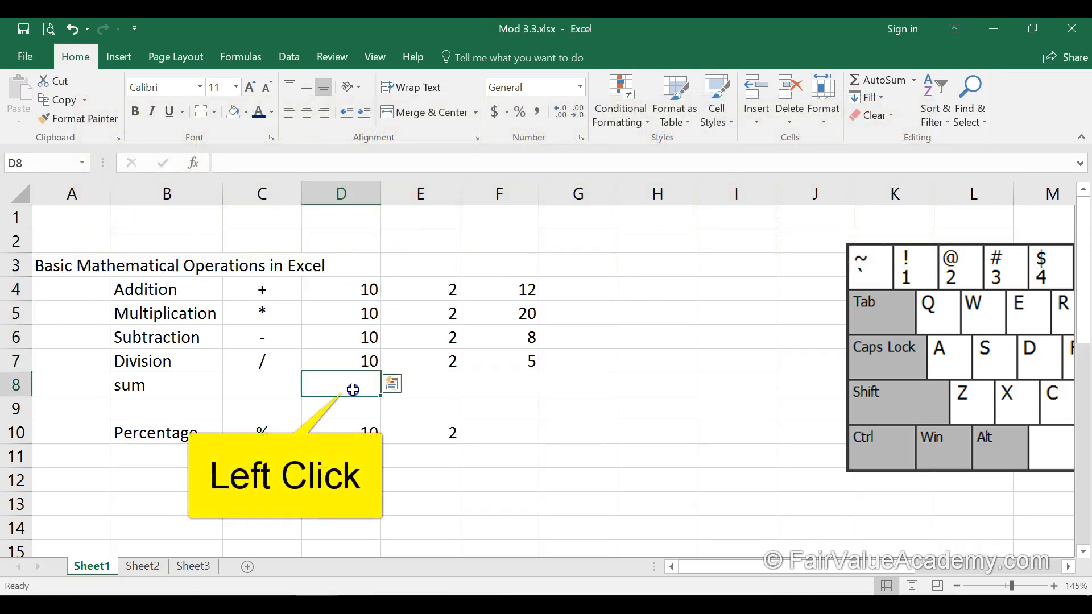
left_click(875, 83)
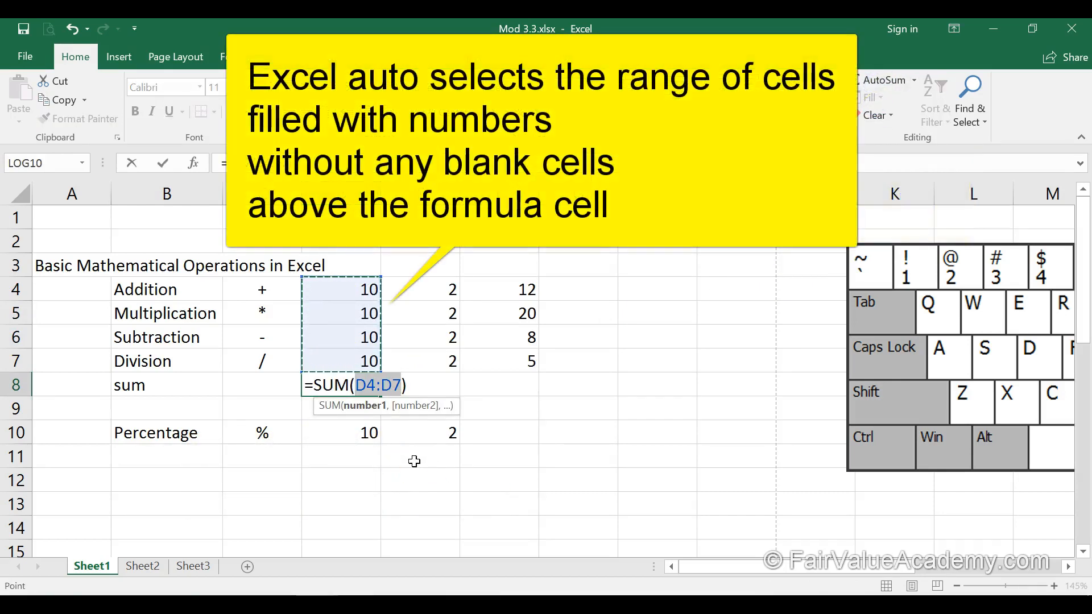
left_click(364, 426)
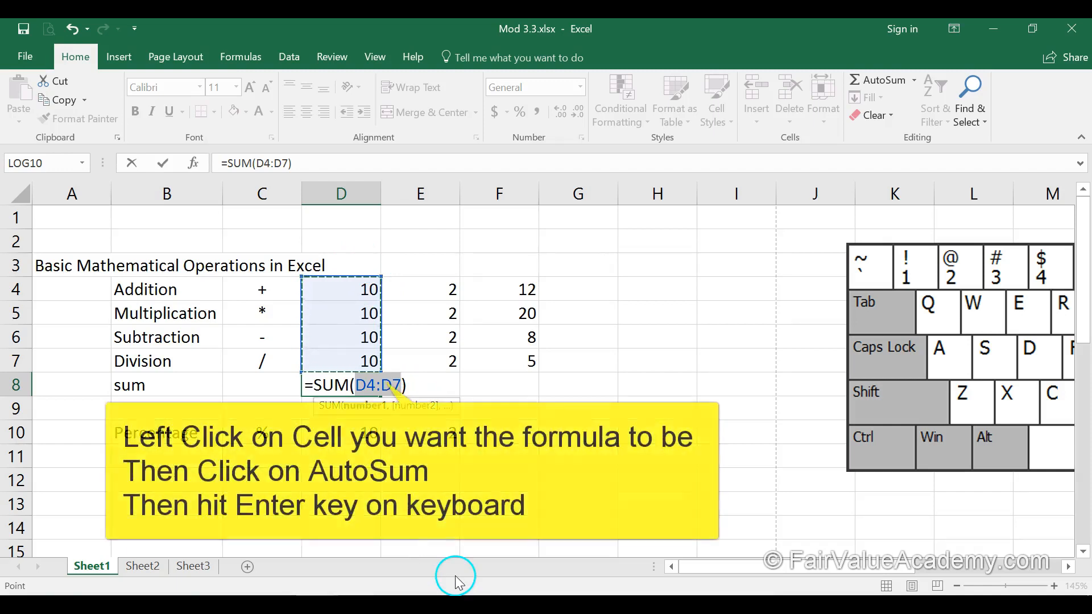
key("Escape")
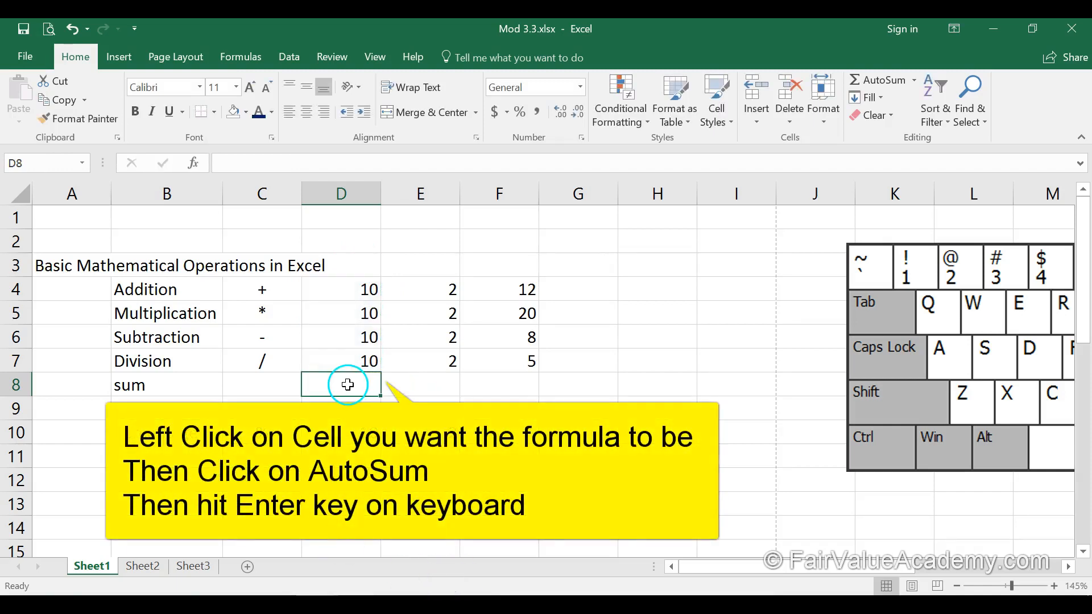
- Total D4:D7 in cell D8 with AutoSum, and enter 10 in cell D2
left_click(873, 80)
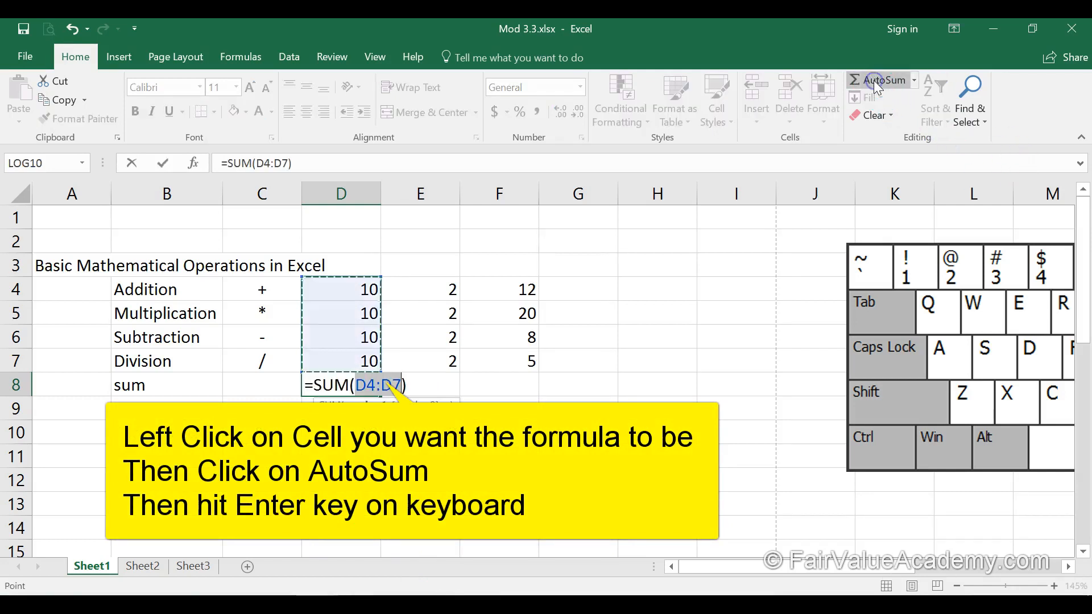
key("Return")
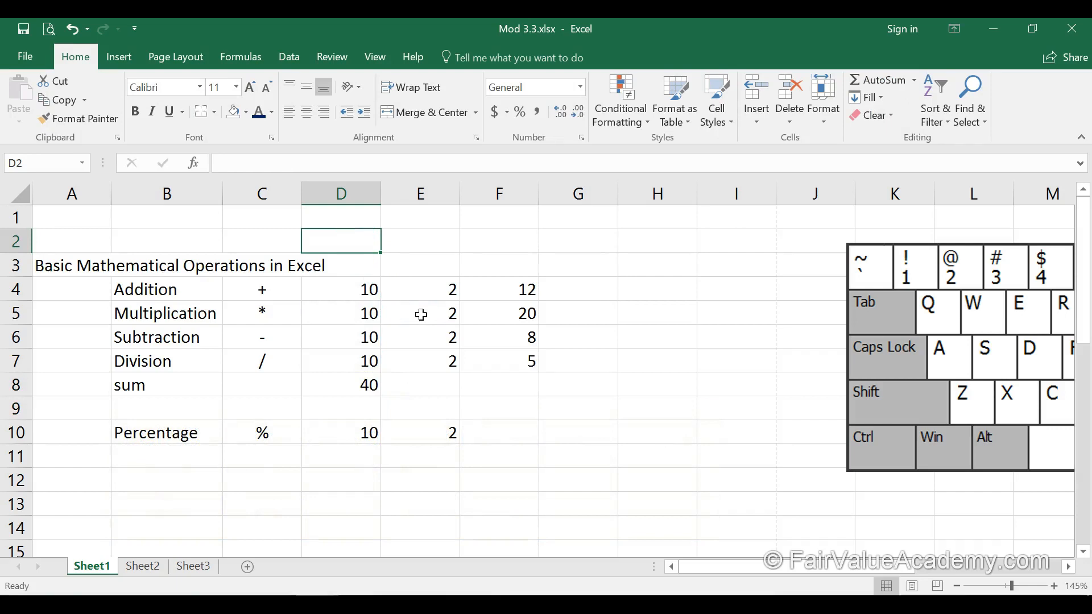
type("10")
key("Return")
left_click(320, 267)
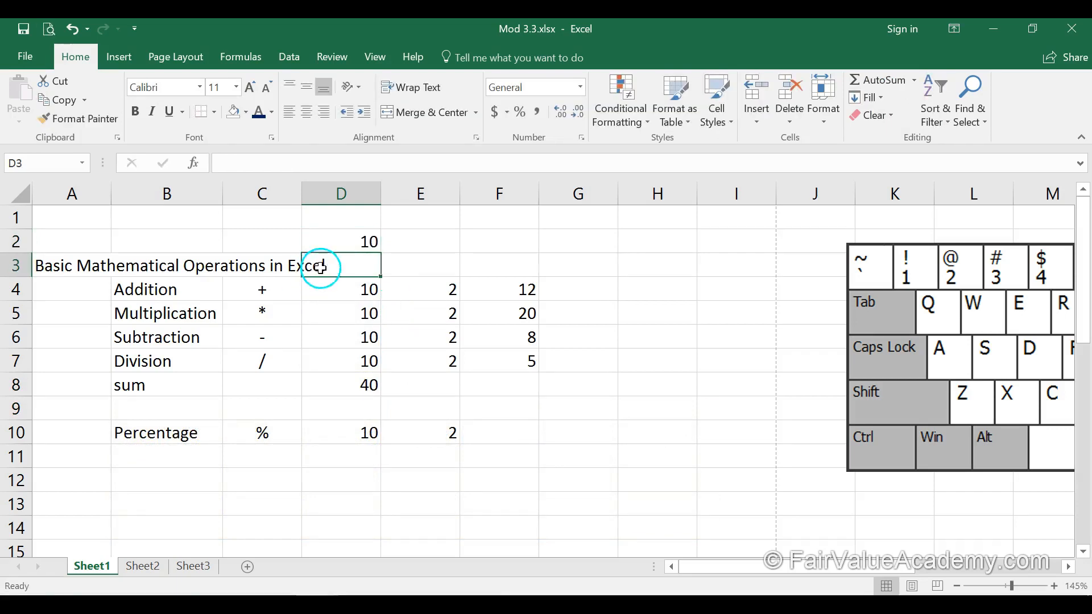
- Replace the total in D8 with a fresh AutoSum of D4:D7, and clear the extra value in D2
left_click(361, 389)
key("Delete")
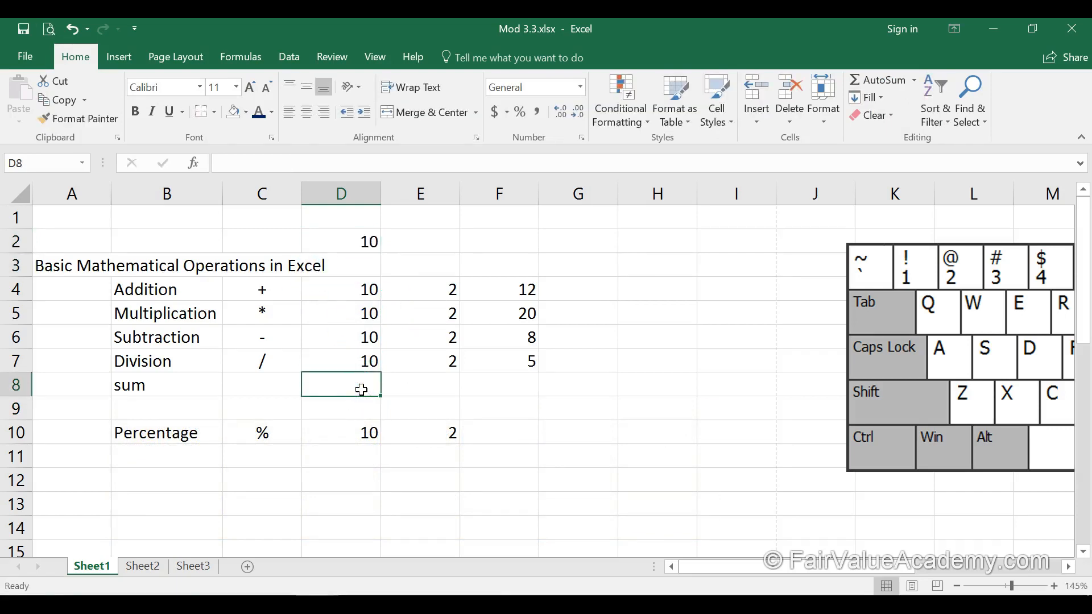
left_click(870, 80)
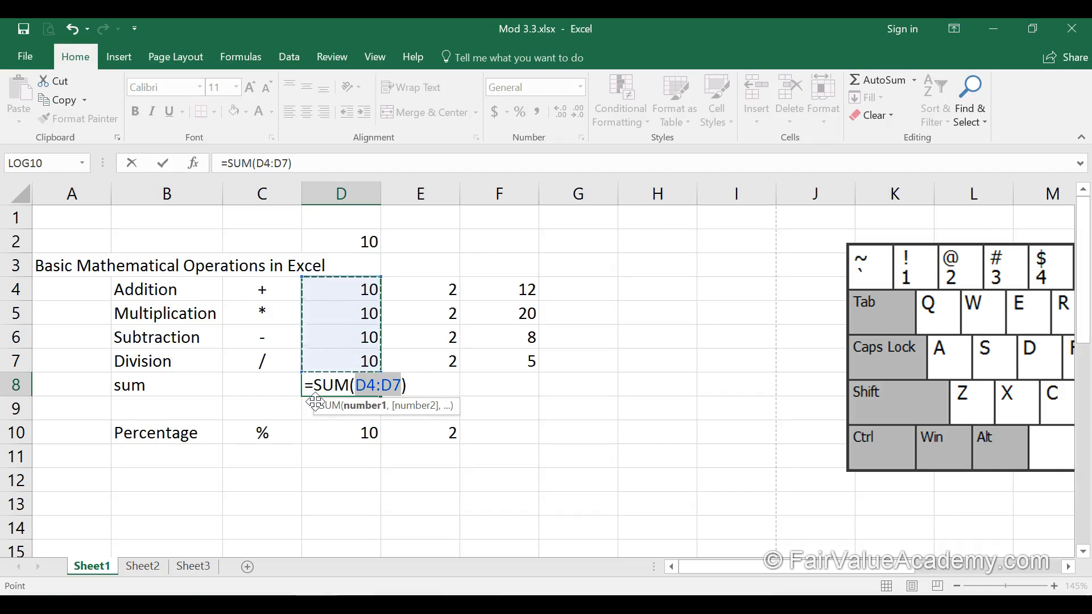
key("Return")
left_click(336, 238)
key("Delete")
- Enter the formula =sum(E4:E7) in cell E8
left_click(425, 384)
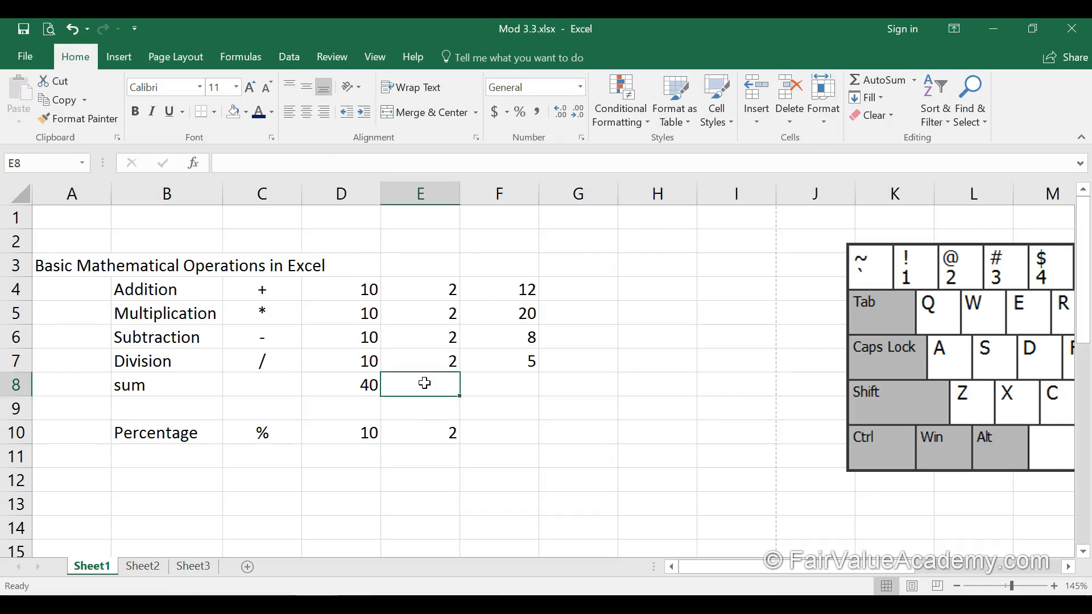
type("=")
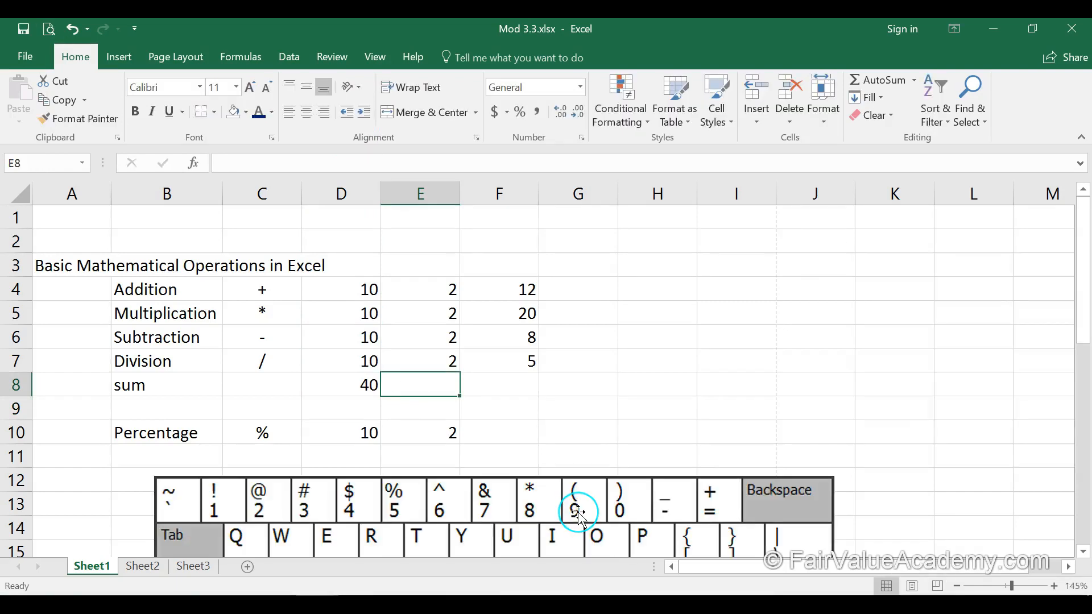
type("=")
type("sum(")
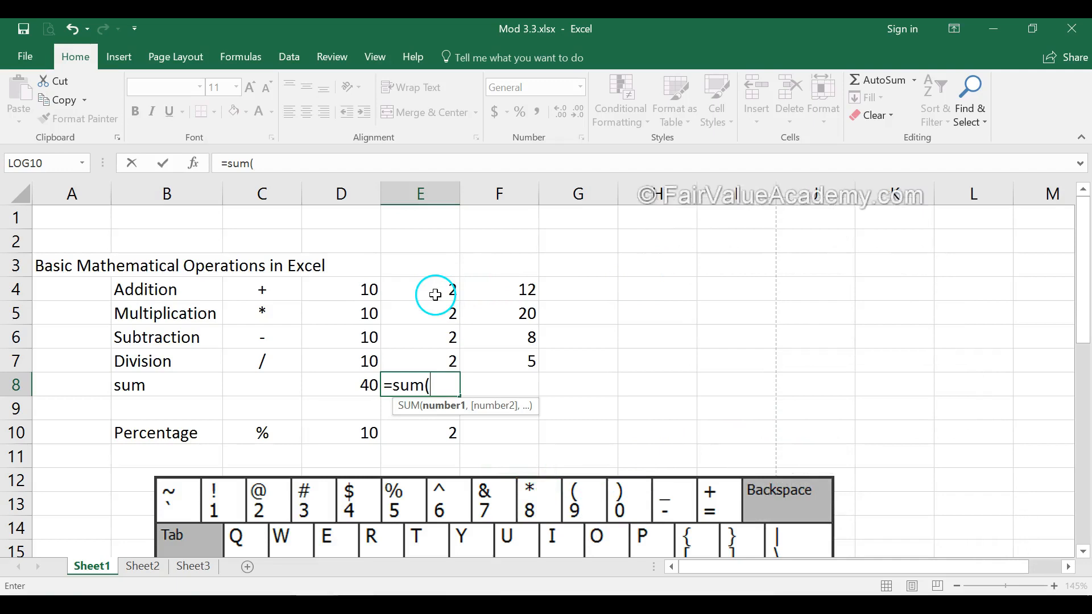
left_click_drag(436, 291, 443, 353)
type(")")
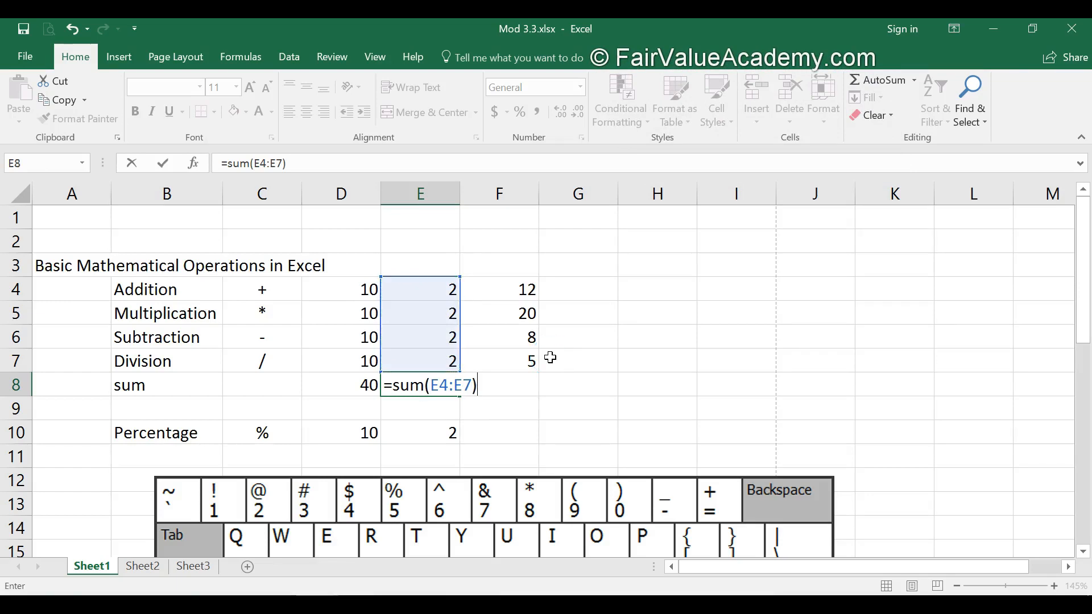
key("Return")
- Enter the formula =sum(F4:F7) in cell F8
left_click(518, 381)
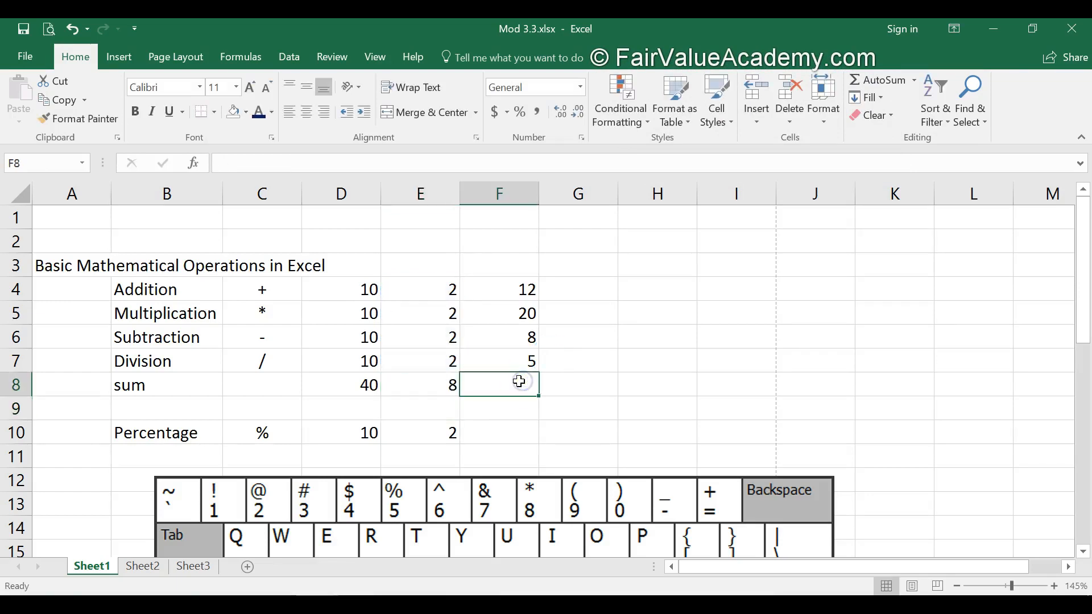
type("=")
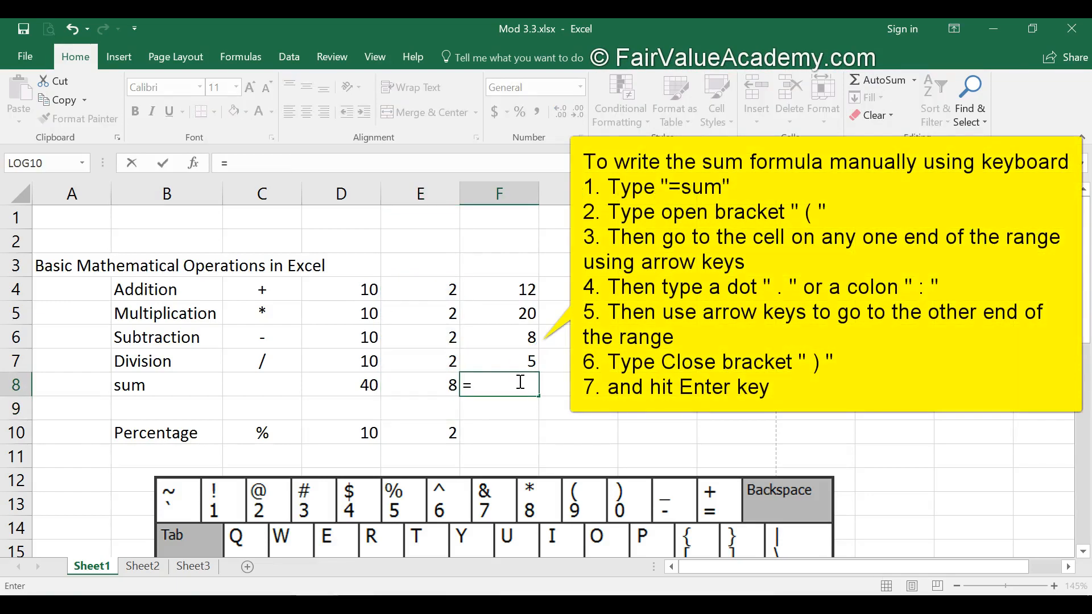
type("sum(")
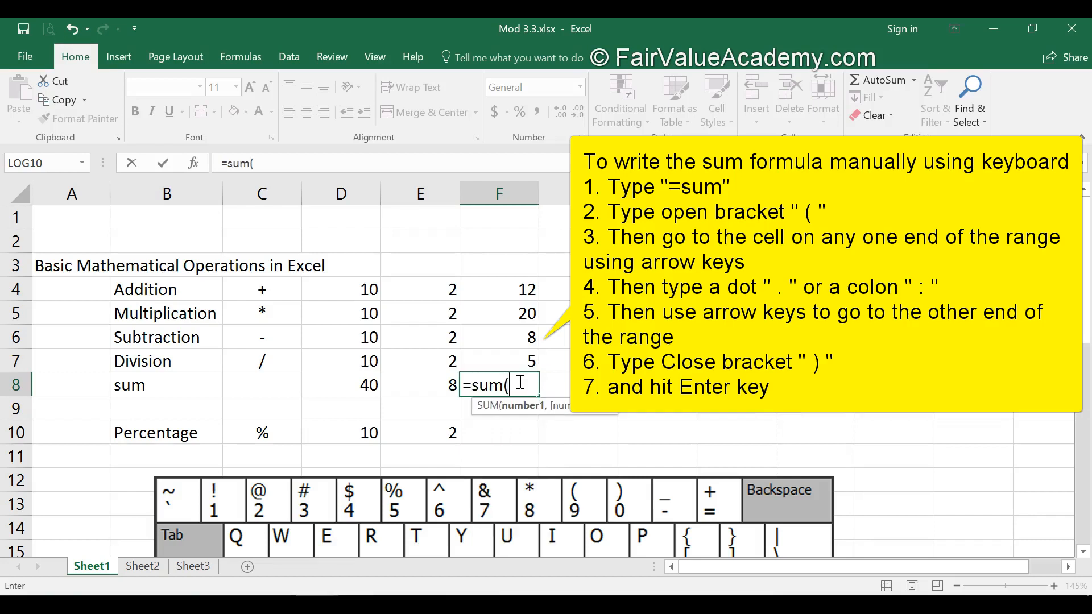
key("Up")
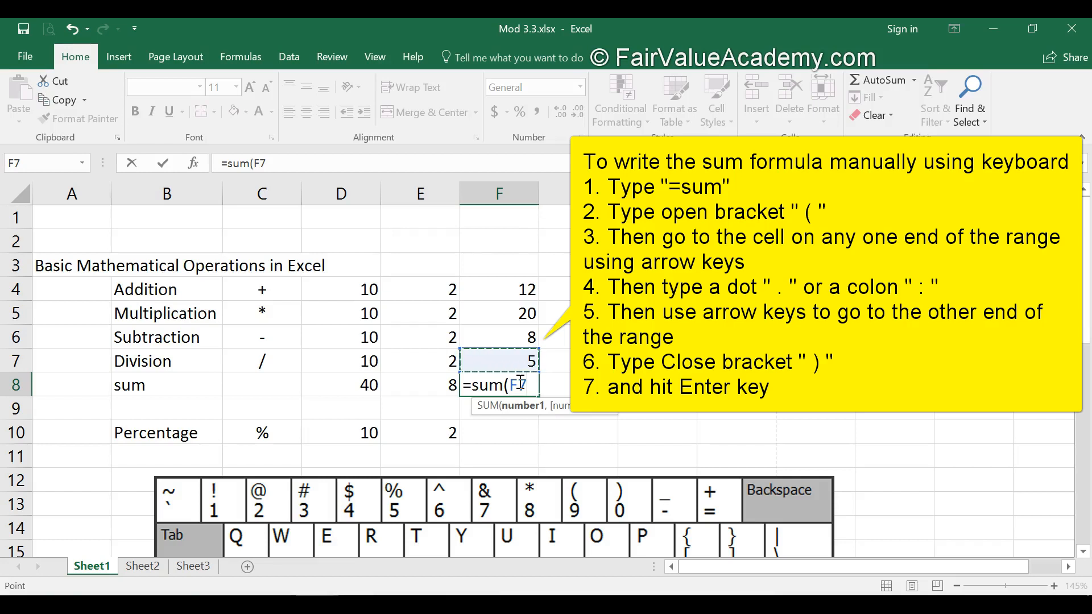
type(".")
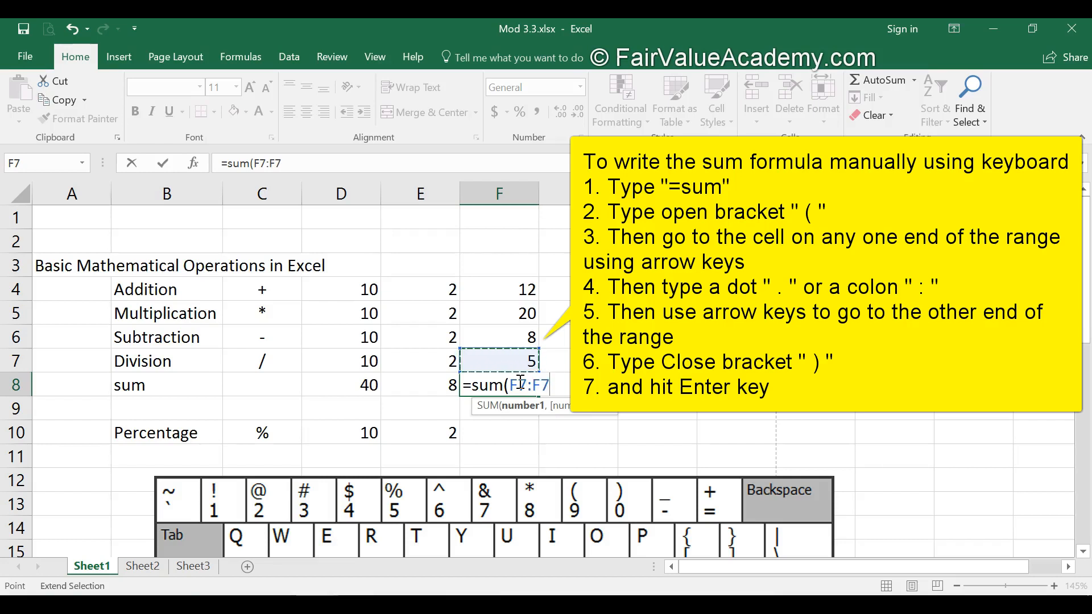
key("Up")
key("Up")
key("Up")
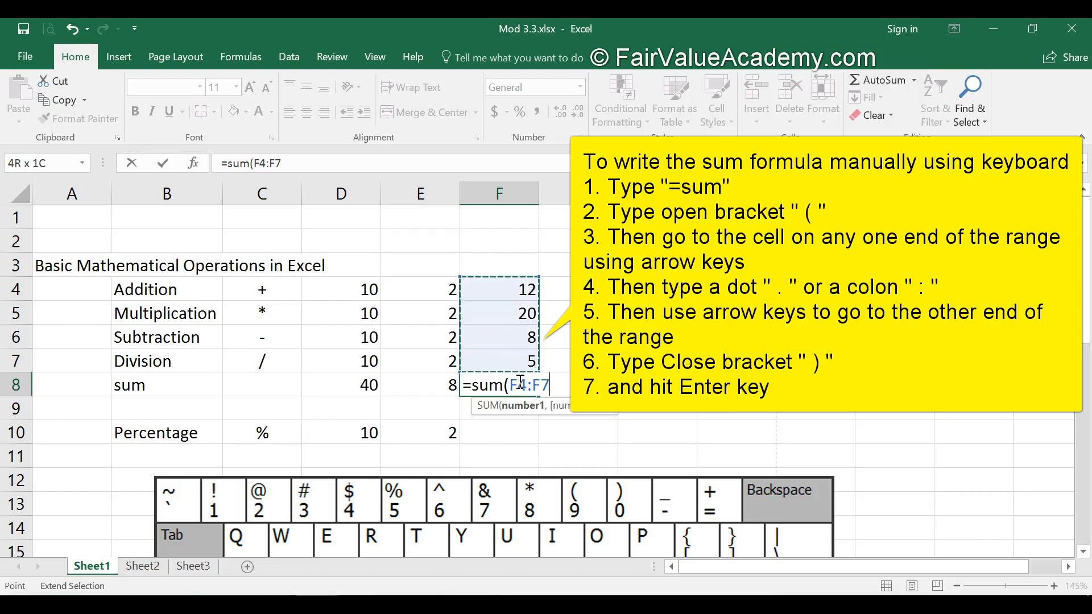
type(")")
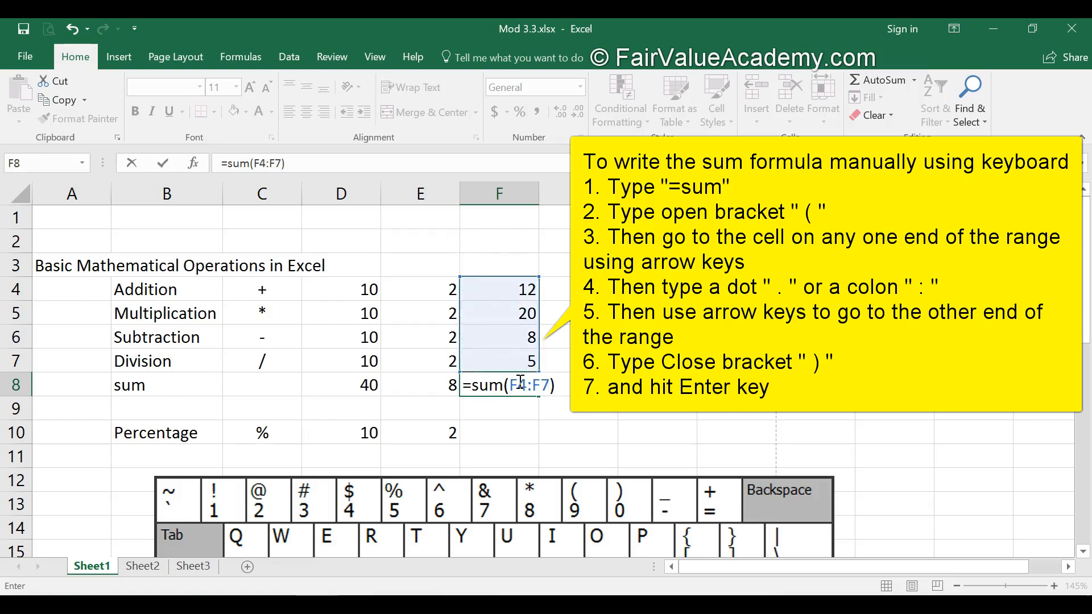
key("Return")
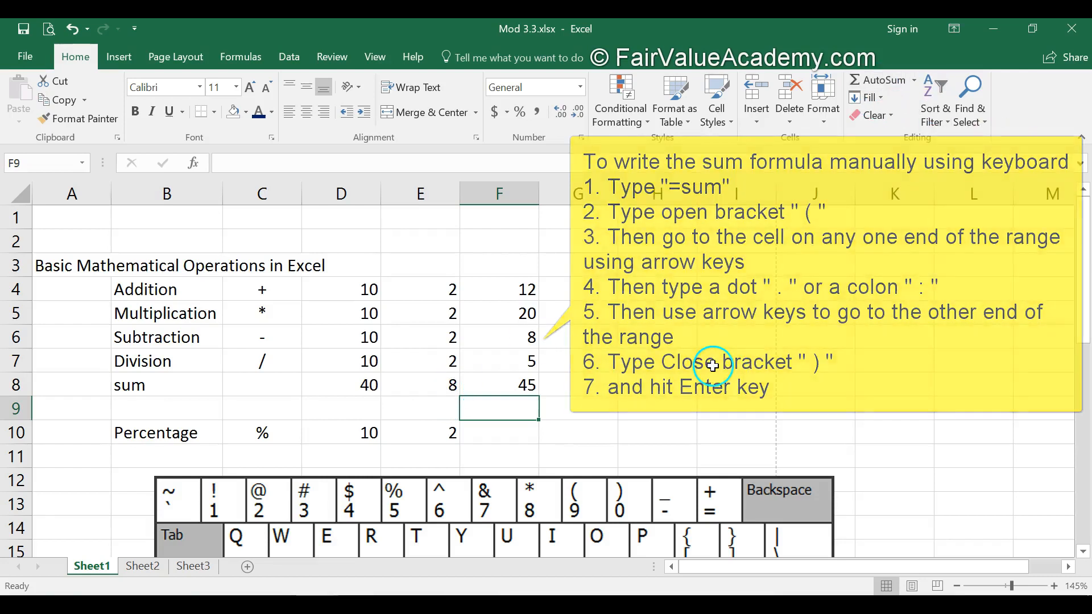
- Clear the sum formula from cell F8 and enter 30 in cell F2
left_click(527, 381)
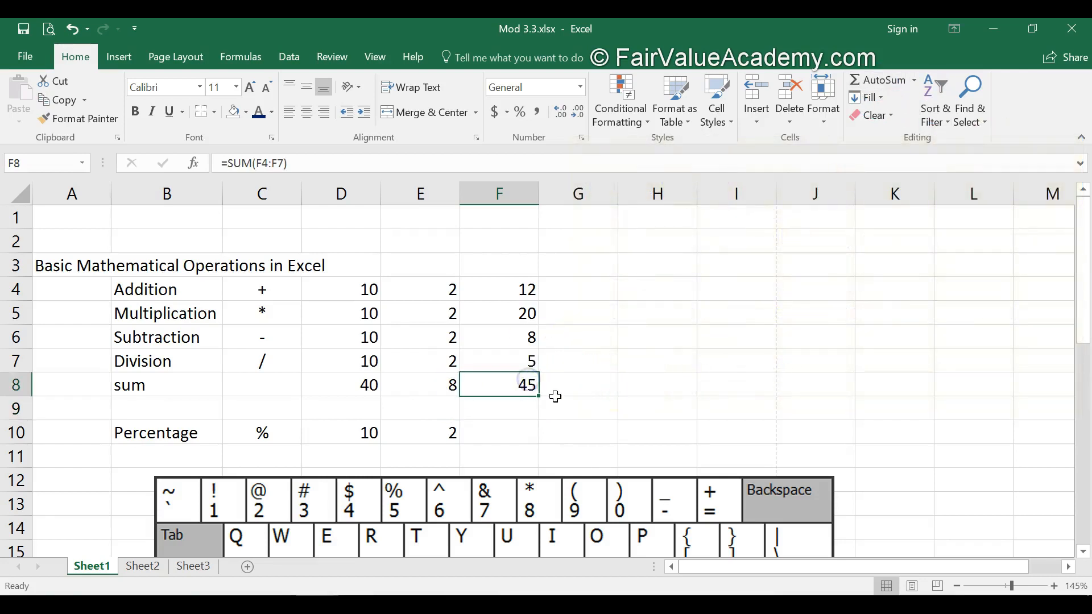
key("Delete")
left_click(520, 244)
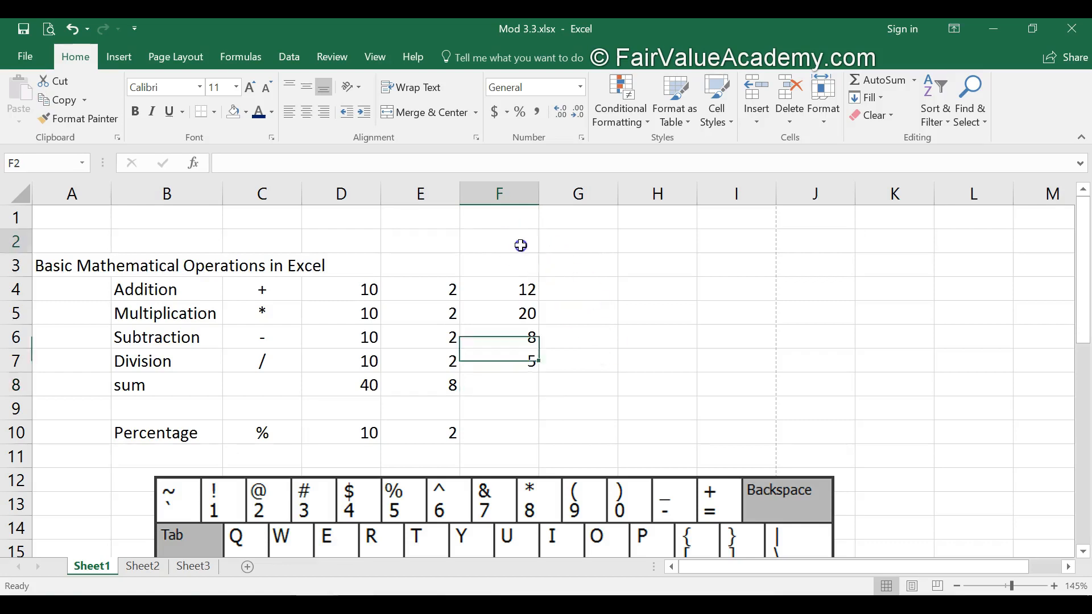
type("30")
key("Return")
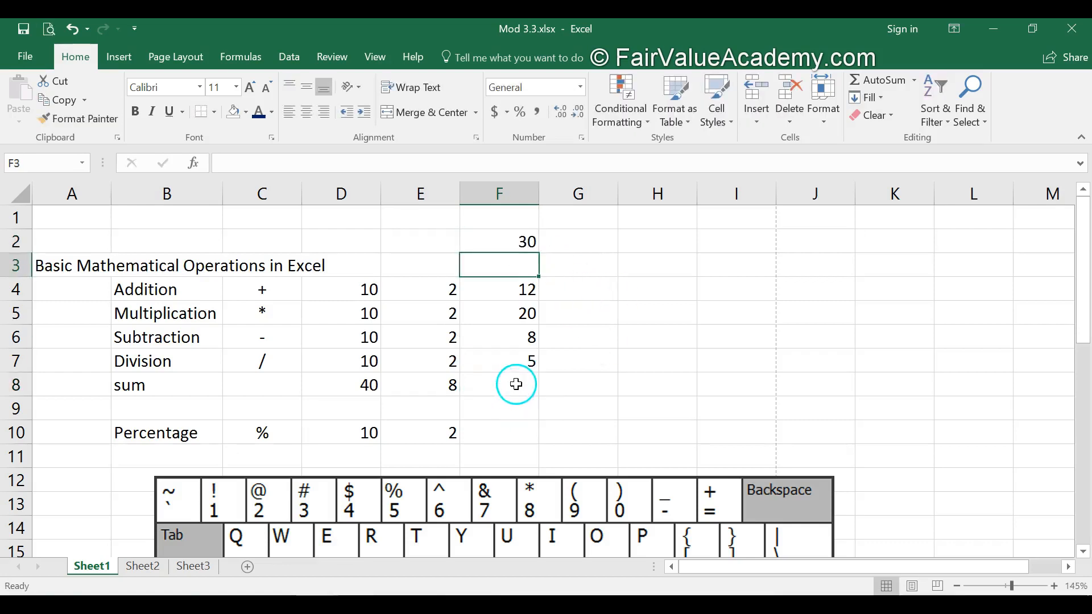
- Insert an AutoSum in cell F8 and extend its range to F2:F7
left_click(516, 385)
left_click(887, 79)
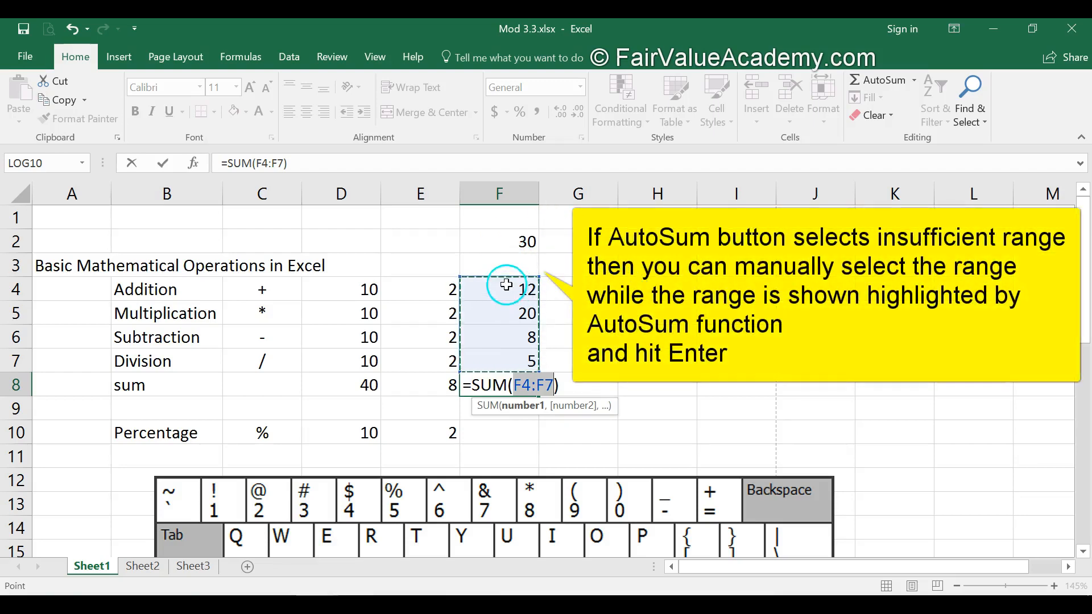
left_click_drag(499, 244, 498, 356)
key("Return")
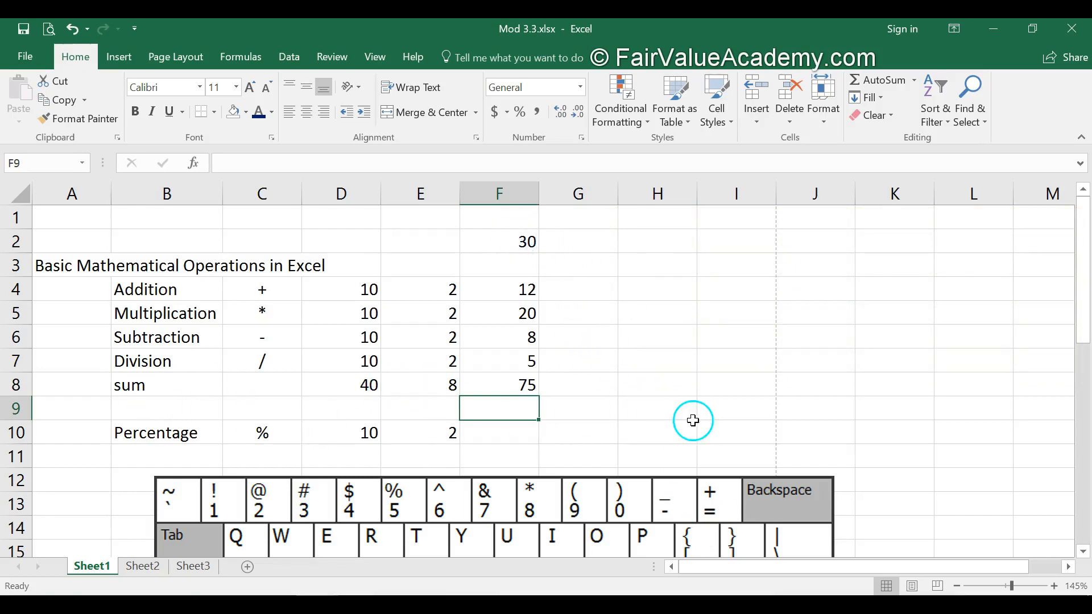
- Move the keyboard picture from below the table to the empty area beside it, starting at column I
scroll(738, 373, "down", 1)
left_click(448, 464)
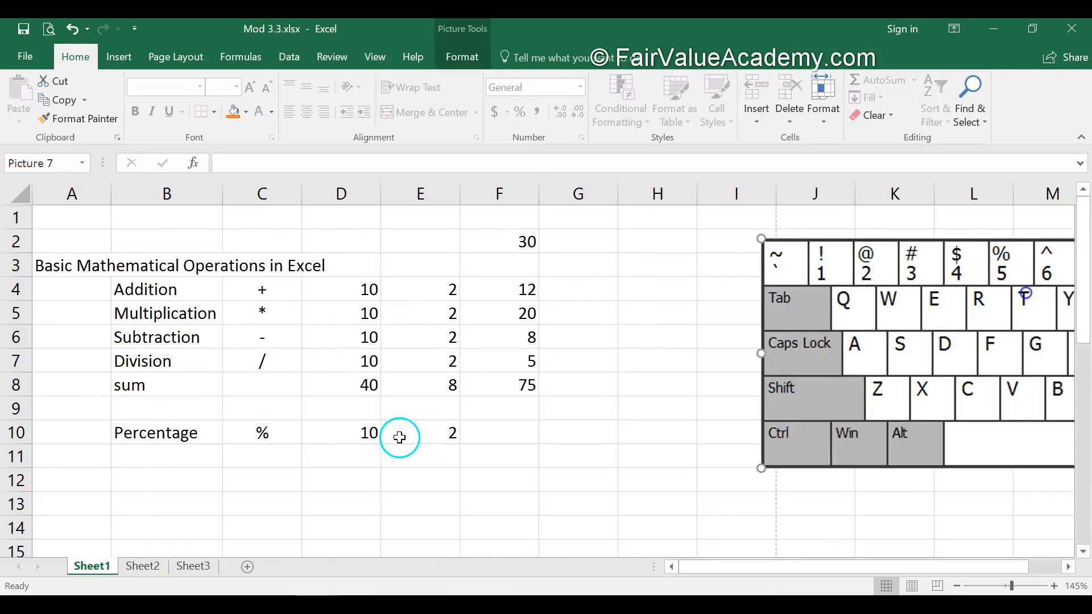
- Examine cells D10, E10 and F10 in the Percentage row
left_click(367, 434)
left_click(408, 433)
left_click(515, 430)
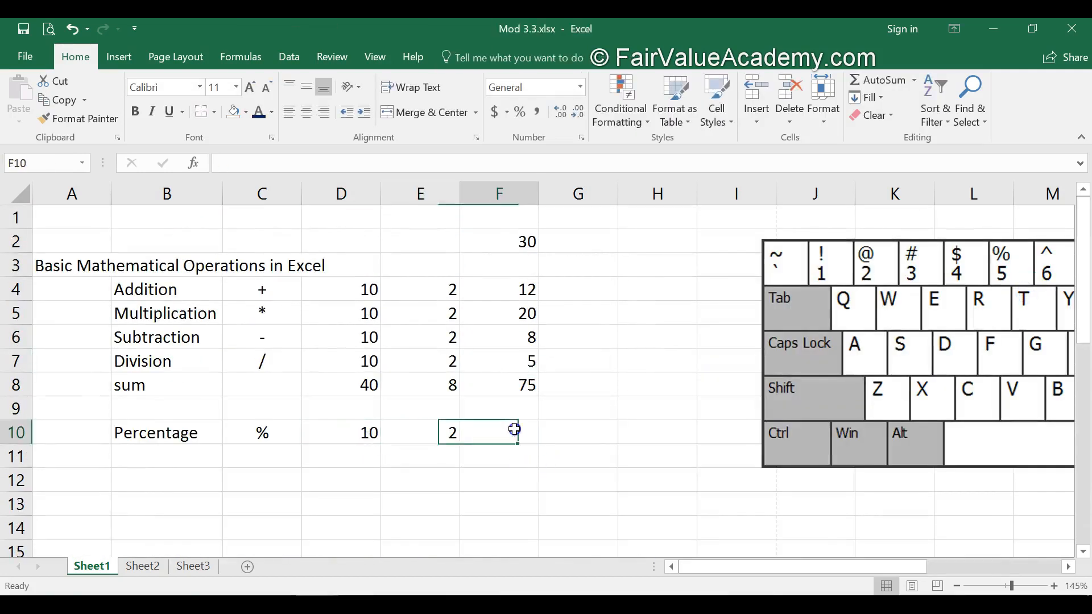
left_click(439, 431)
left_click(368, 434)
left_click(431, 436)
left_click(510, 437)
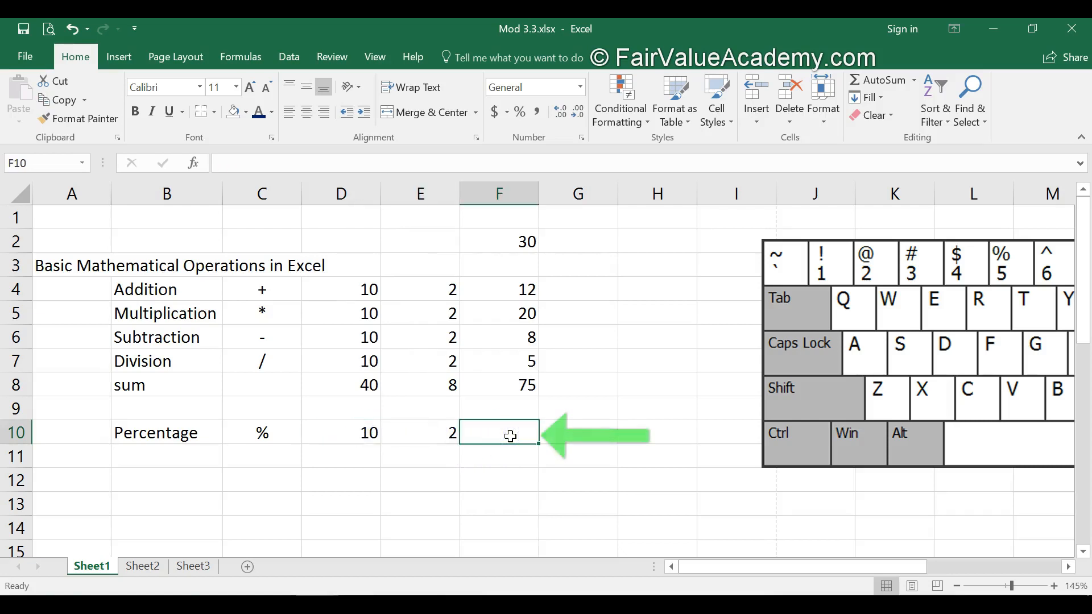
- Format cell F10 as Percentage with 2 decimal places
left_click(508, 435)
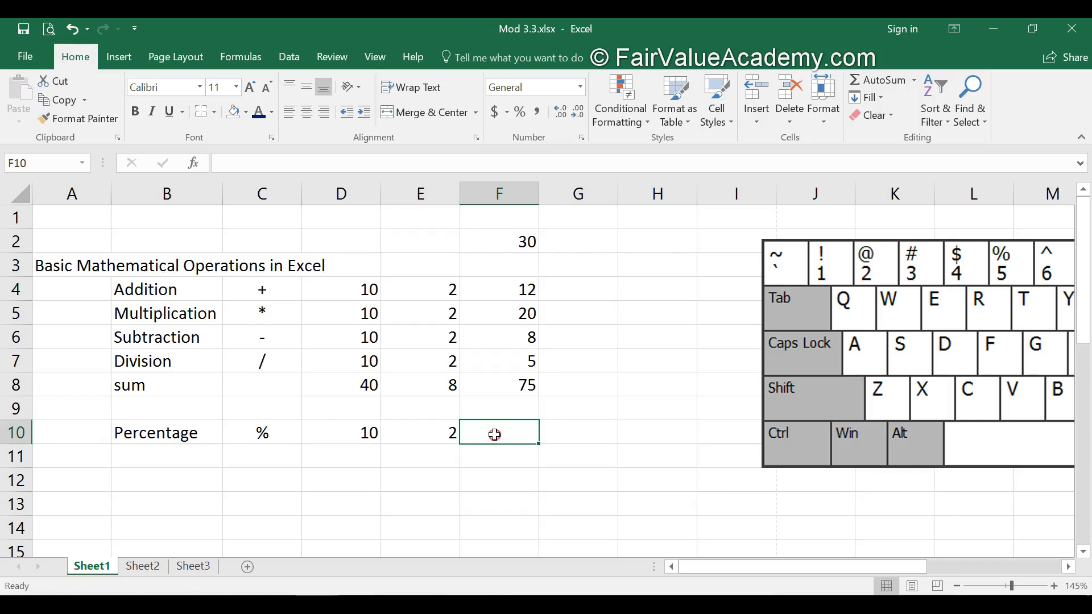
right_click(495, 435)
left_click(560, 362)
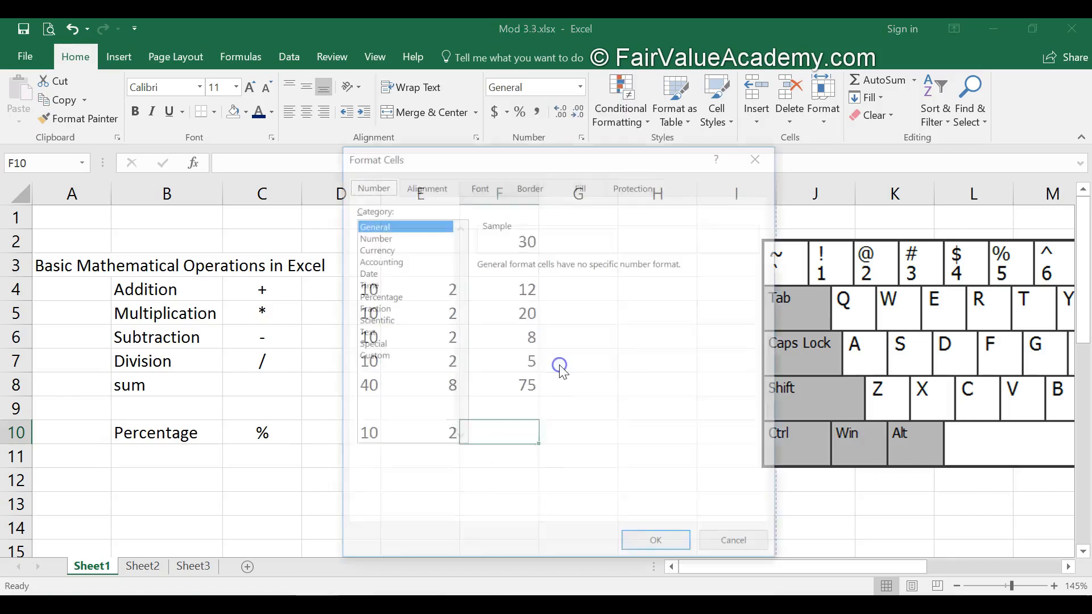
left_click(370, 188)
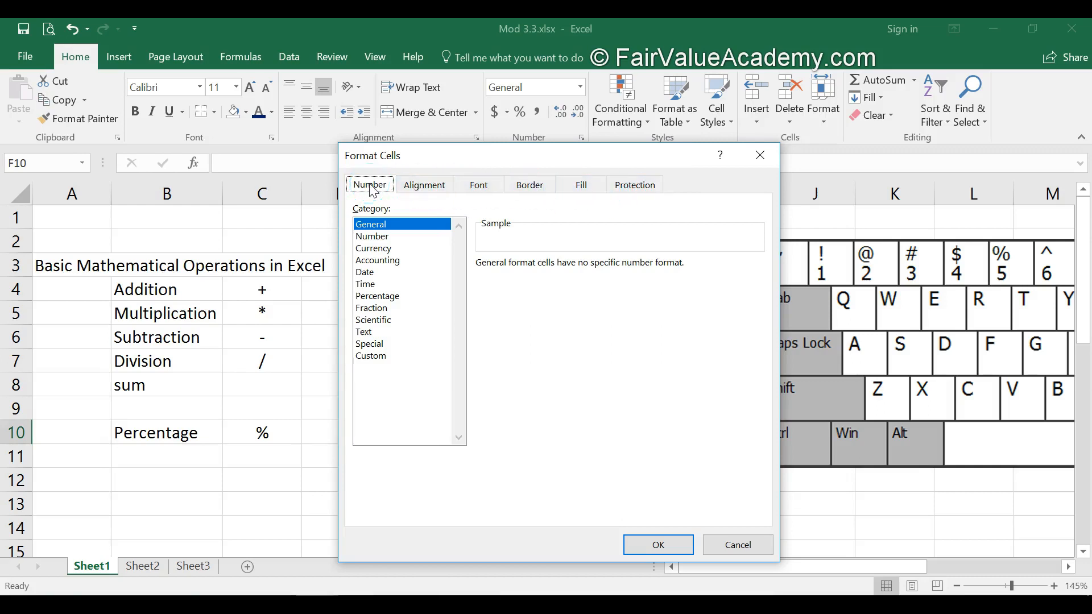
left_click(376, 295)
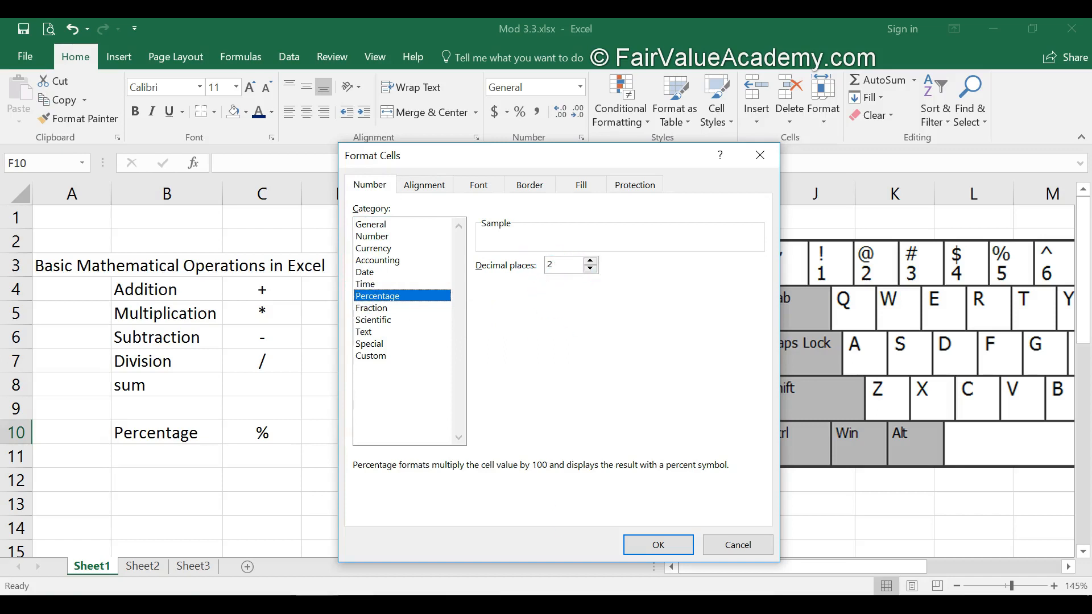
left_click(647, 543)
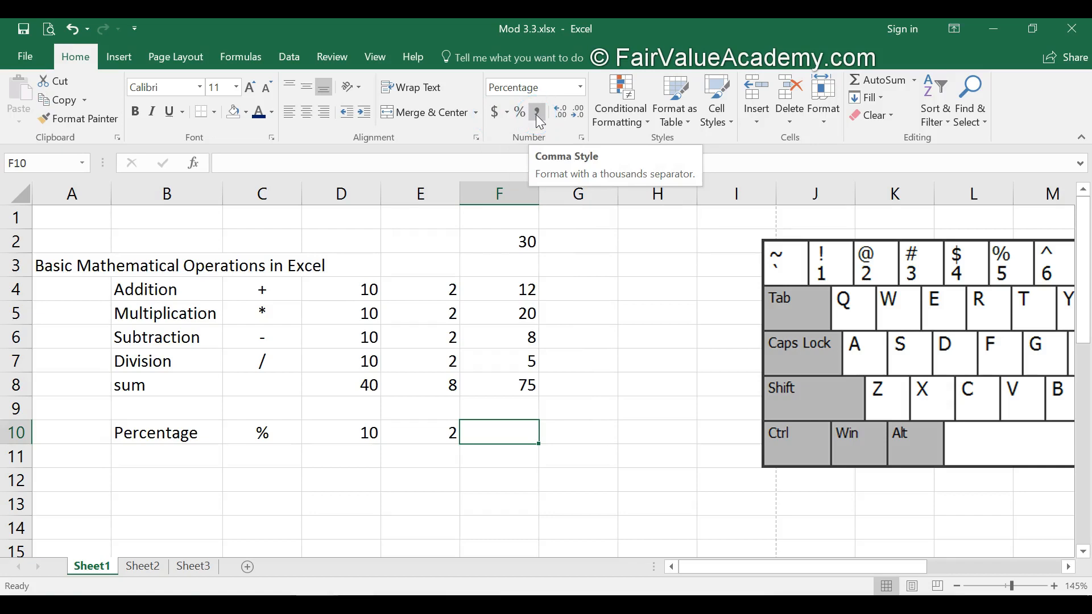
right_click(504, 434)
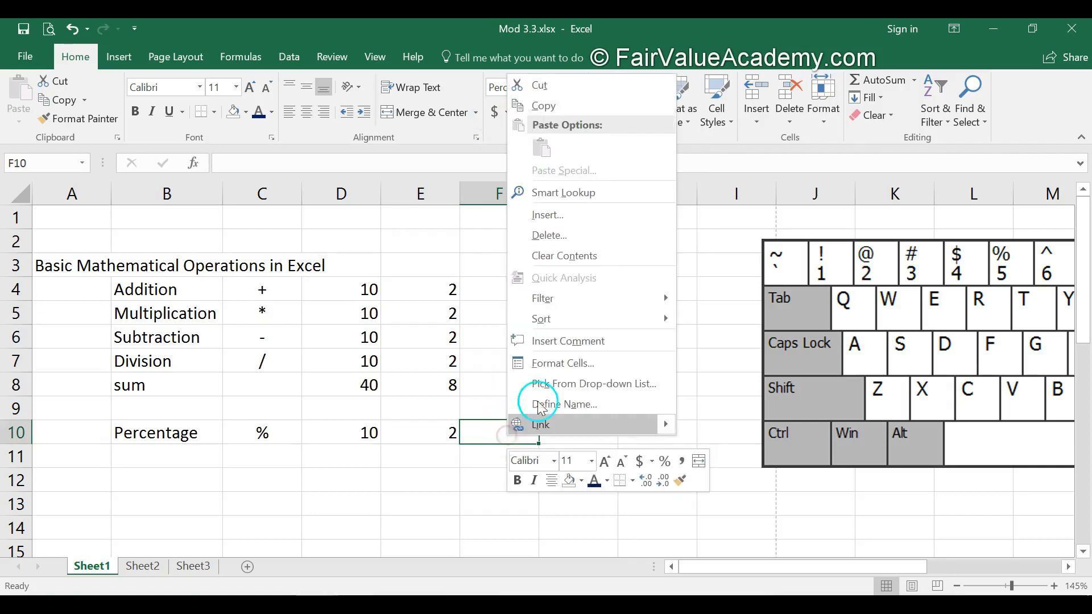
left_click(559, 364)
left_click(377, 239)
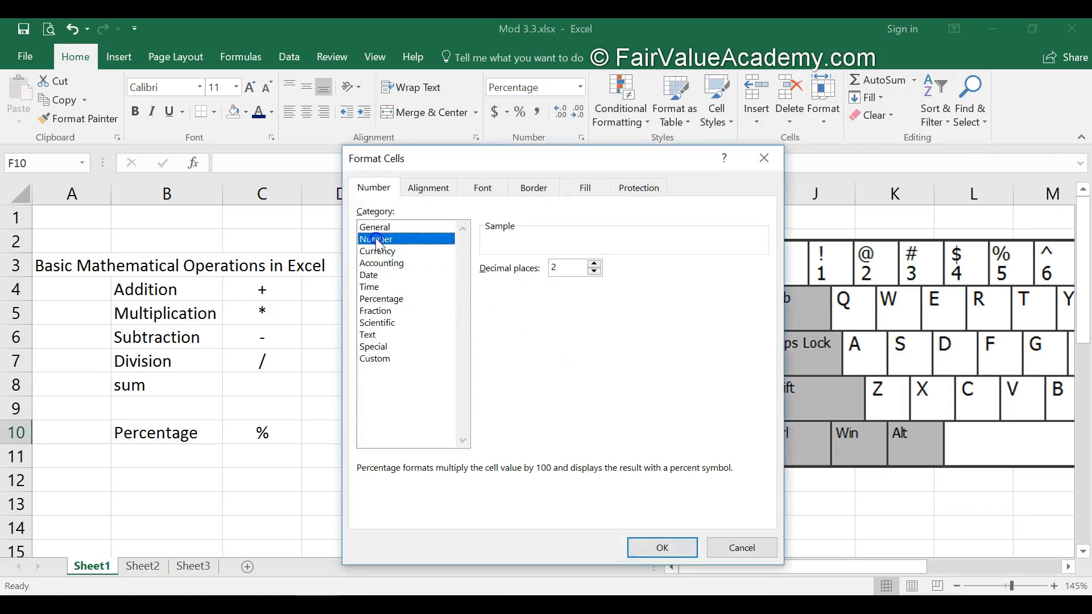
left_click(595, 271)
left_click(485, 290)
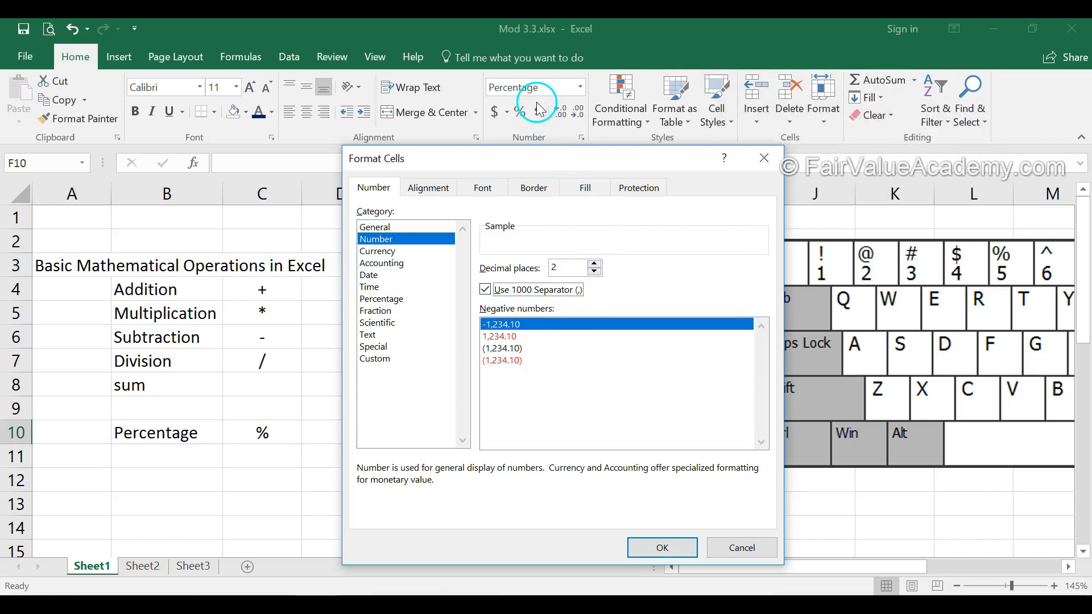
left_click(741, 547)
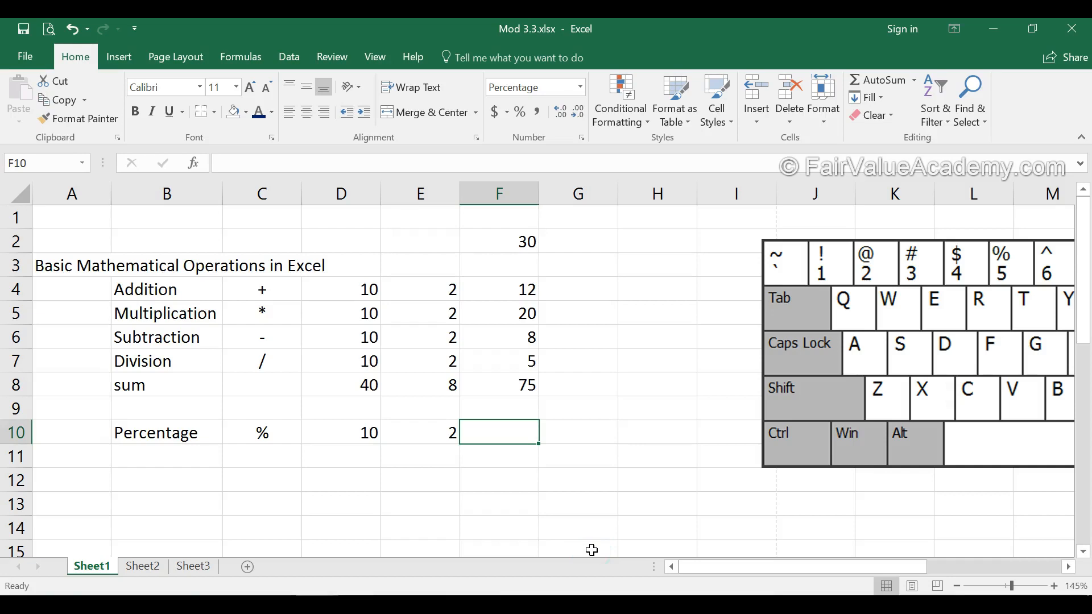
- Calculate the percentage in cell F10 with the formula =E10/D10
type("=")
left_click(433, 433)
type("/")
left_click(330, 432)
key("Return")
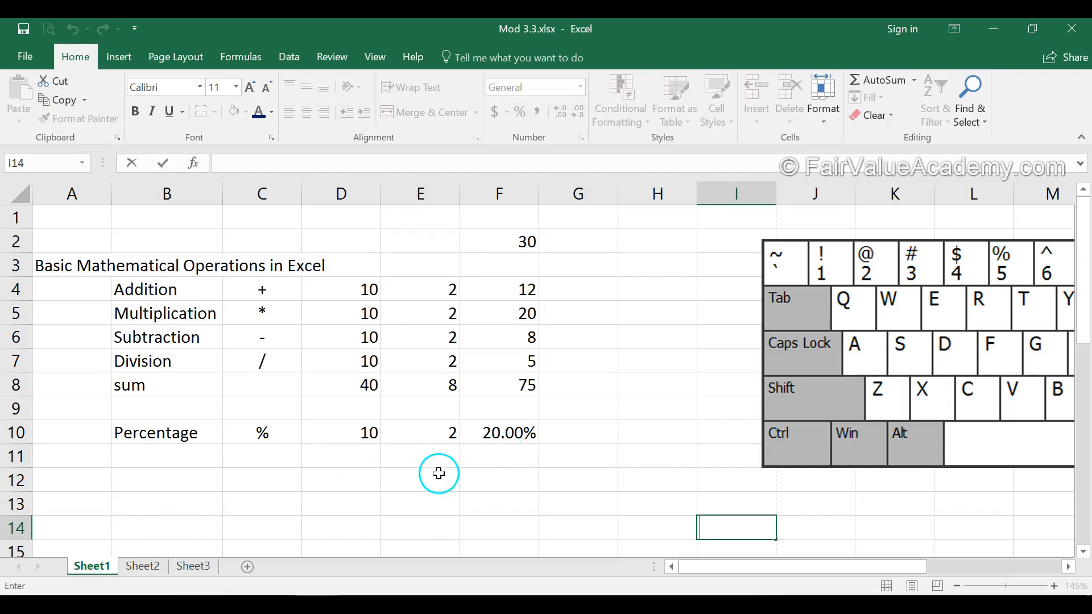
- Enter the label Disc in cell E12 and the value 500 in cell F11
left_click(412, 480)
type("Disc")
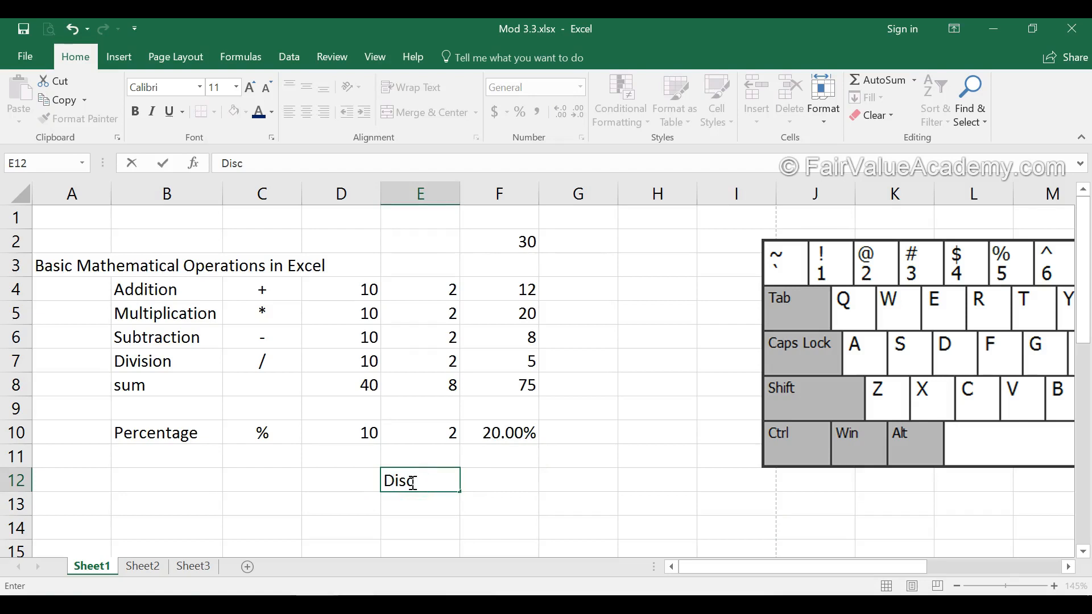
key("Return")
key("Up")
key("Right")
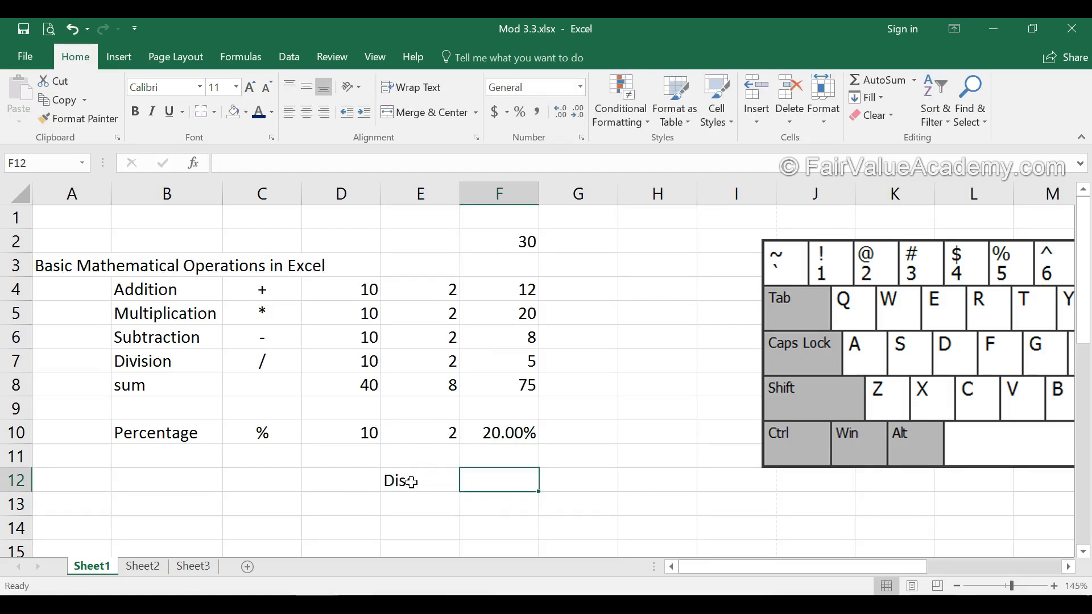
key("Up")
key("Left")
key("Right")
type("500")
key("Return")
- Calculate the discount in cell F12 with the formula =F11*F10
type("=")
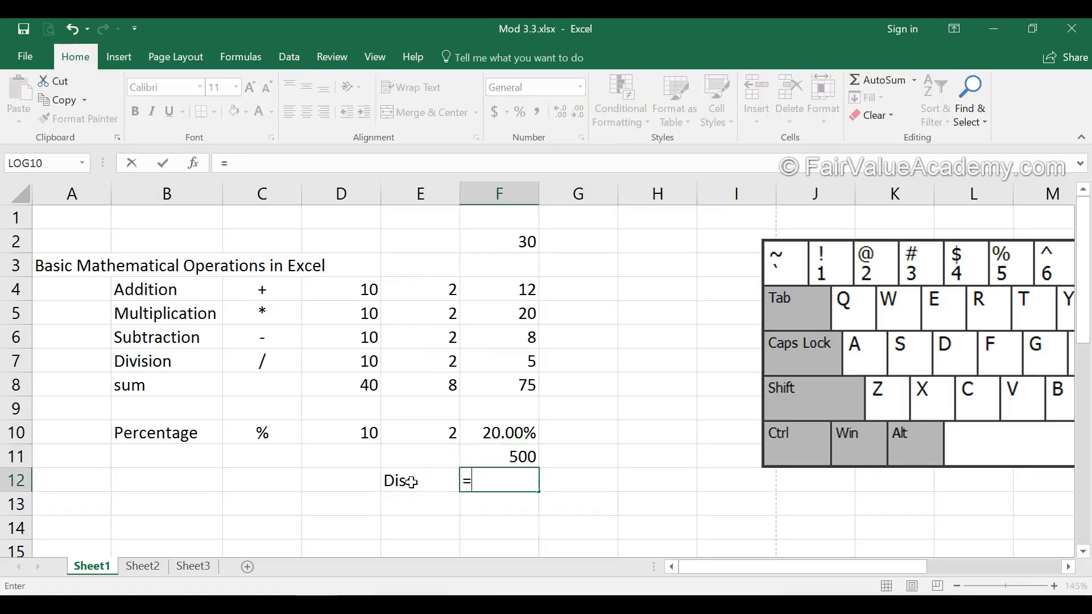
key("Up")
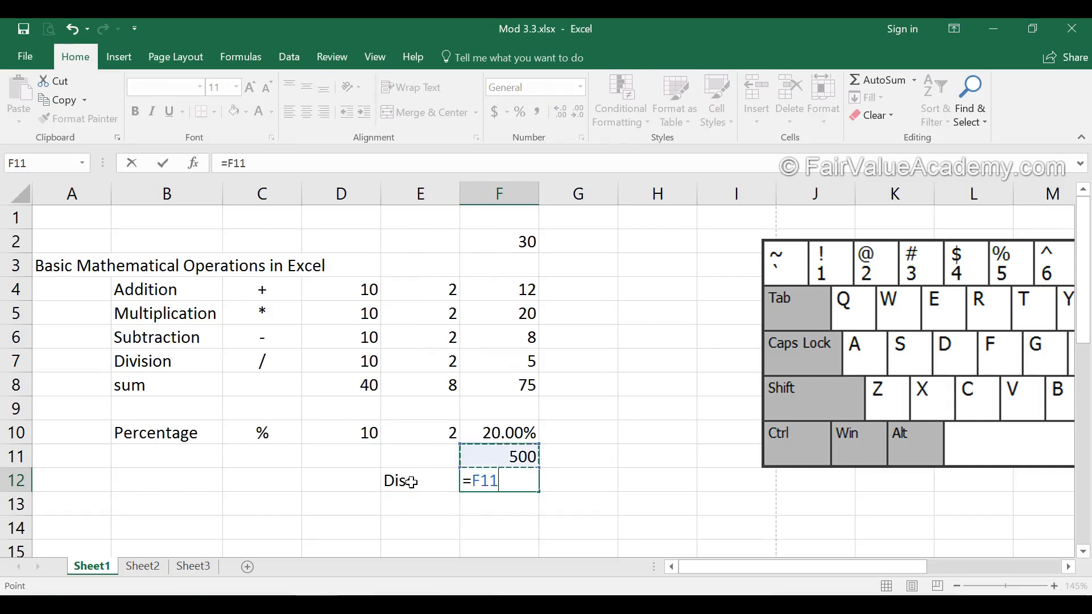
type("*")
key("Up")
key("Up")
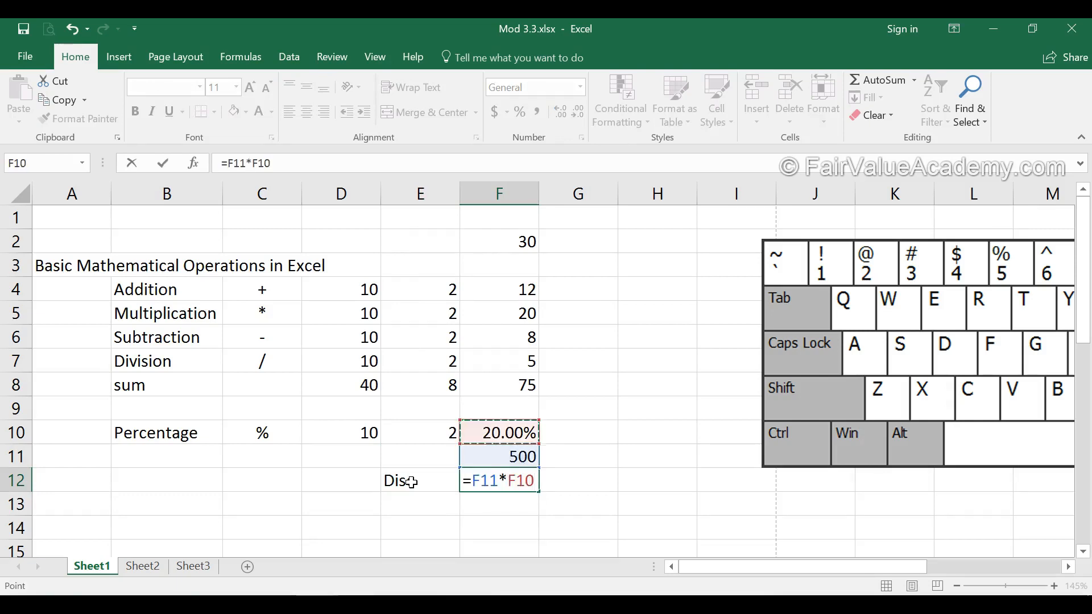
key("Return")
left_click(533, 482)
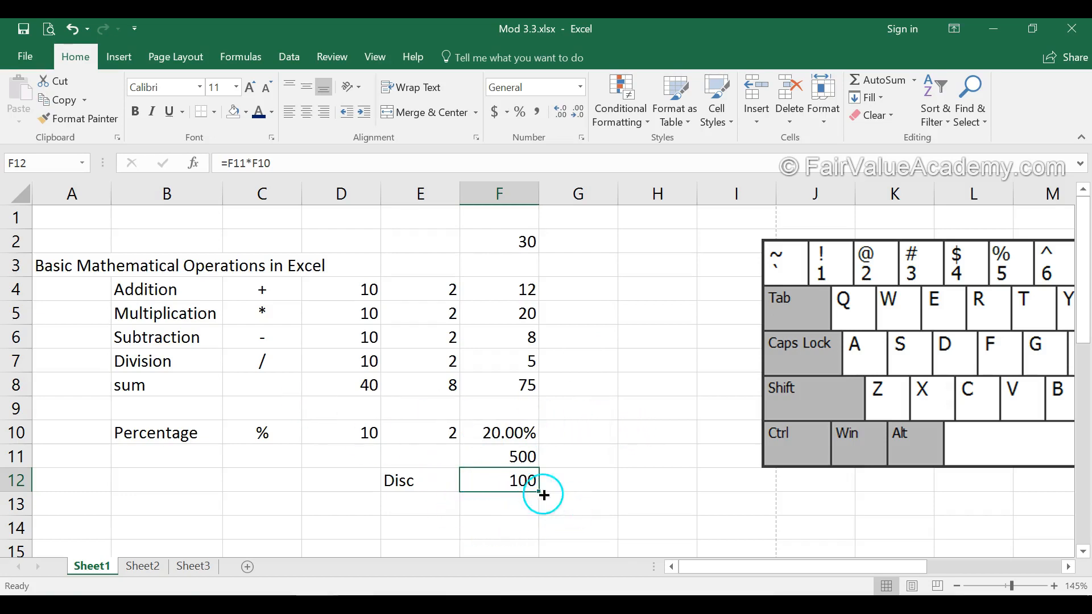
- Label cell A14 as Total and insert an AutoSum of D4:D7 in cell B14
left_click(362, 380)
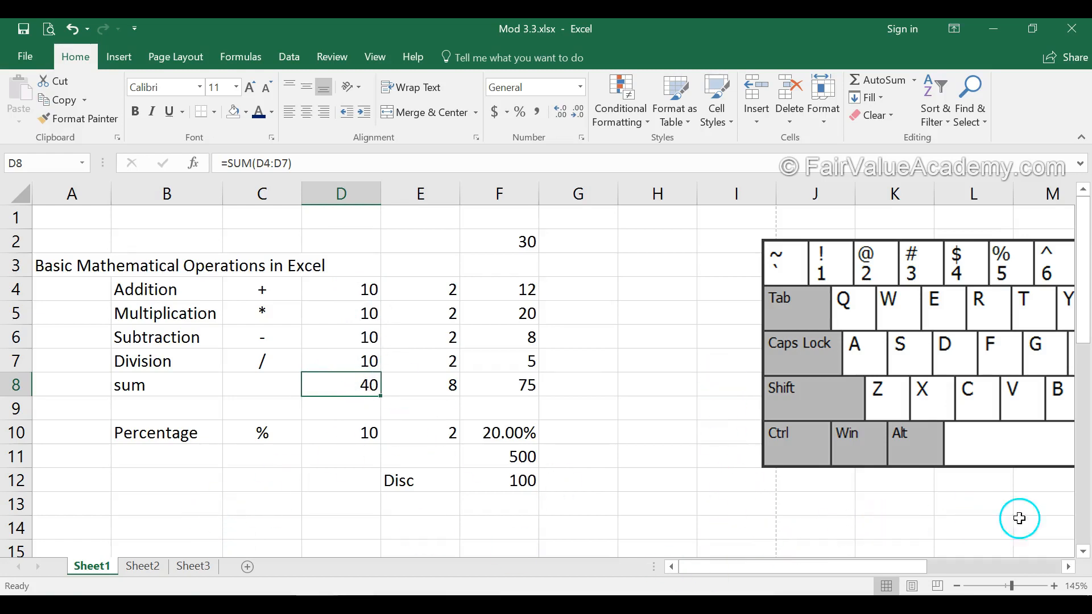
left_click(83, 525)
type("Total")
key("Tab")
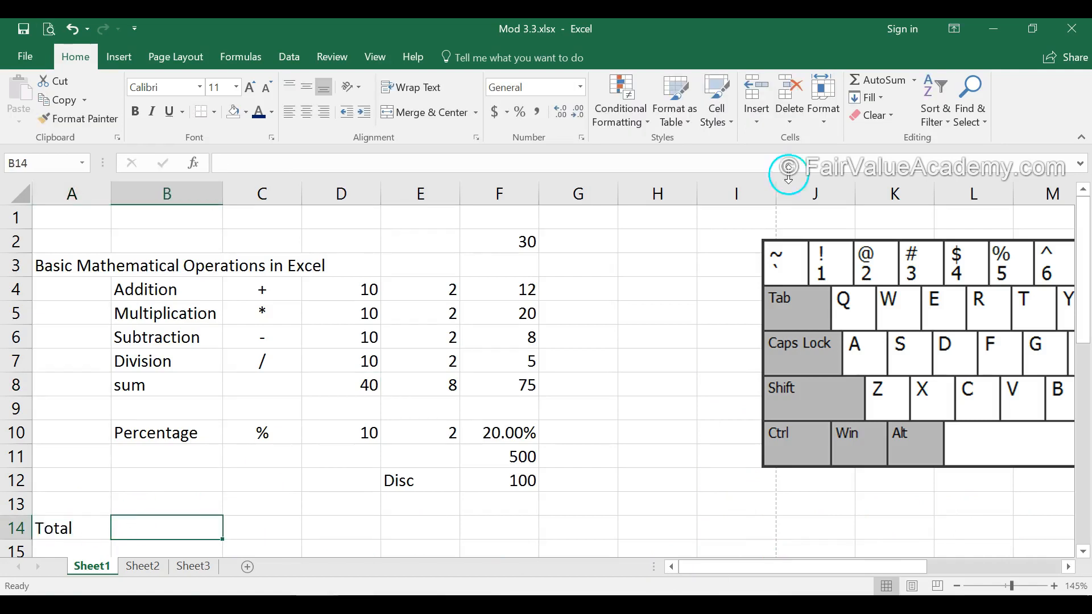
left_click(893, 81)
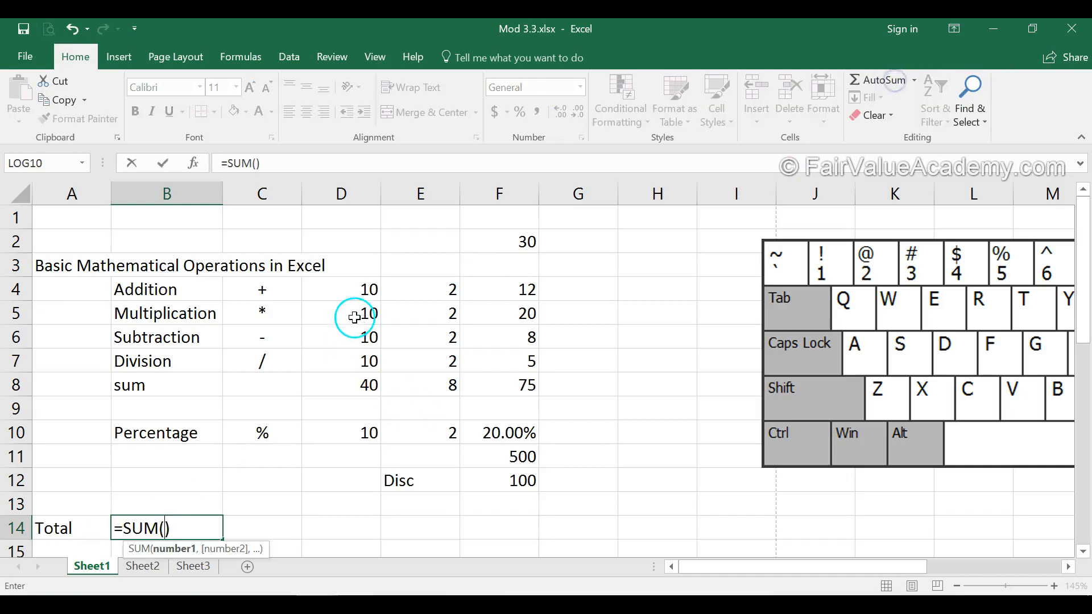
left_click_drag(365, 287, 366, 358)
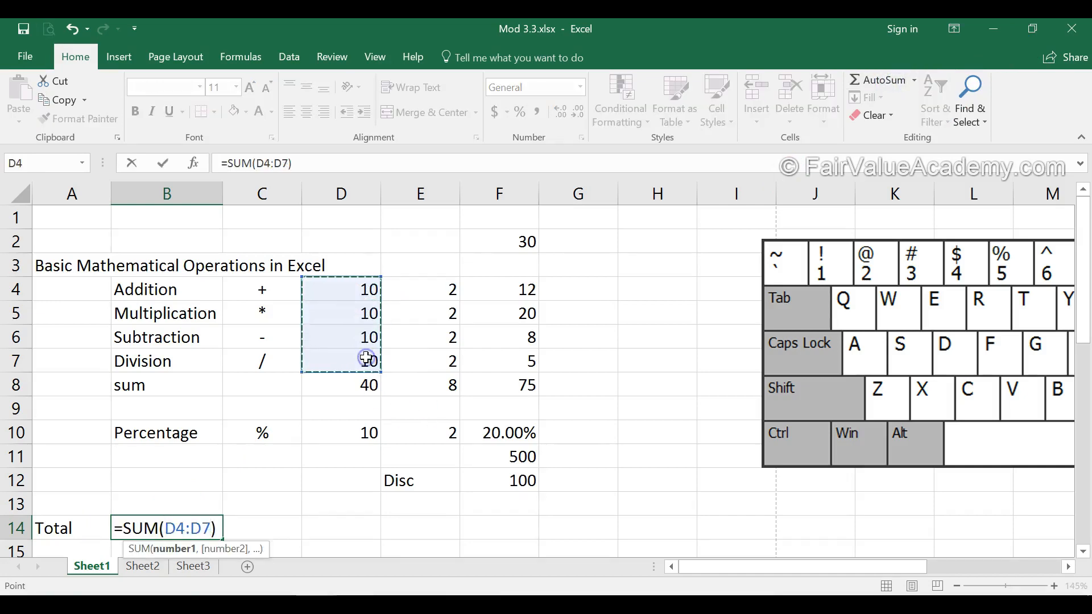
key("Return")
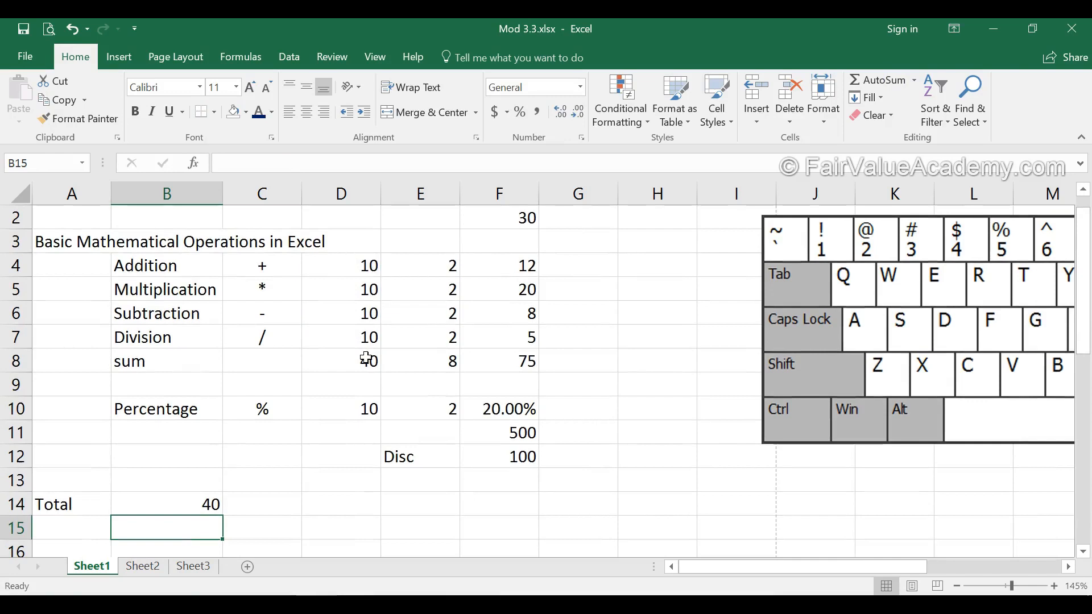